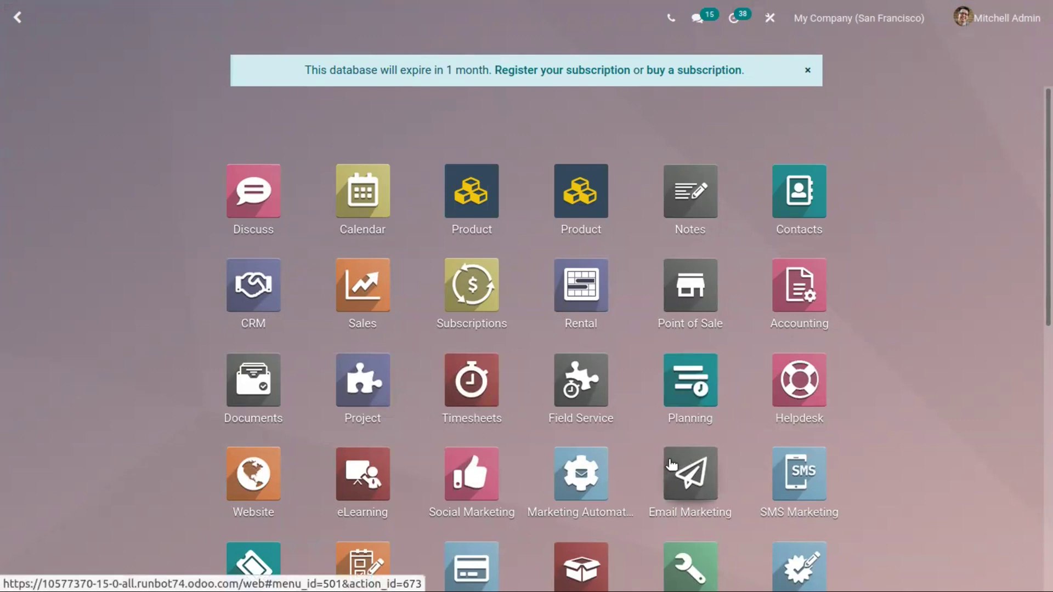
- Open the Inventory app from the Odoo home screen
left_click(696, 513)
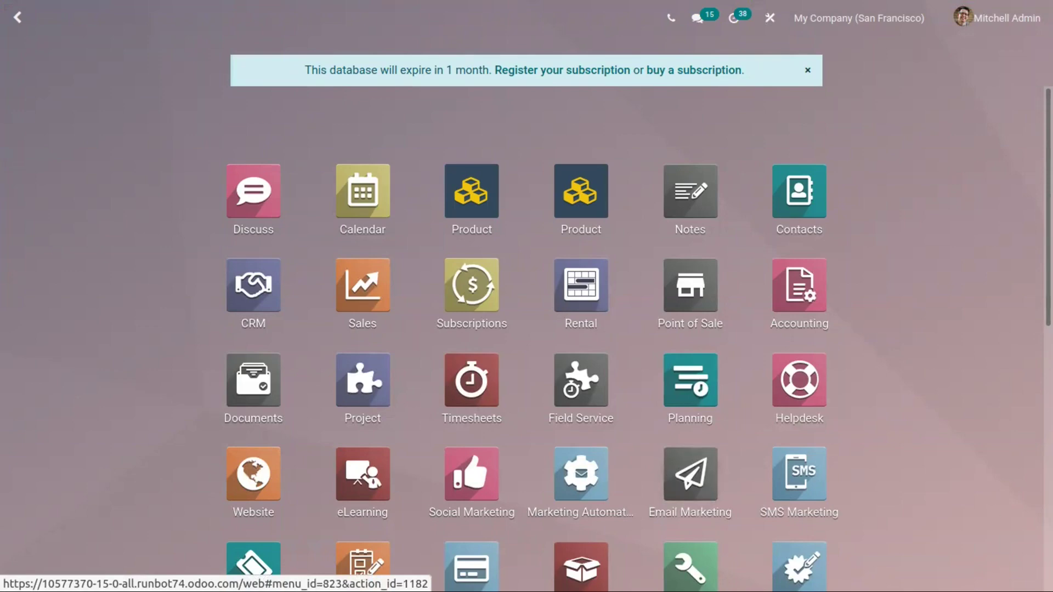
scroll(526, 329, "down", 5)
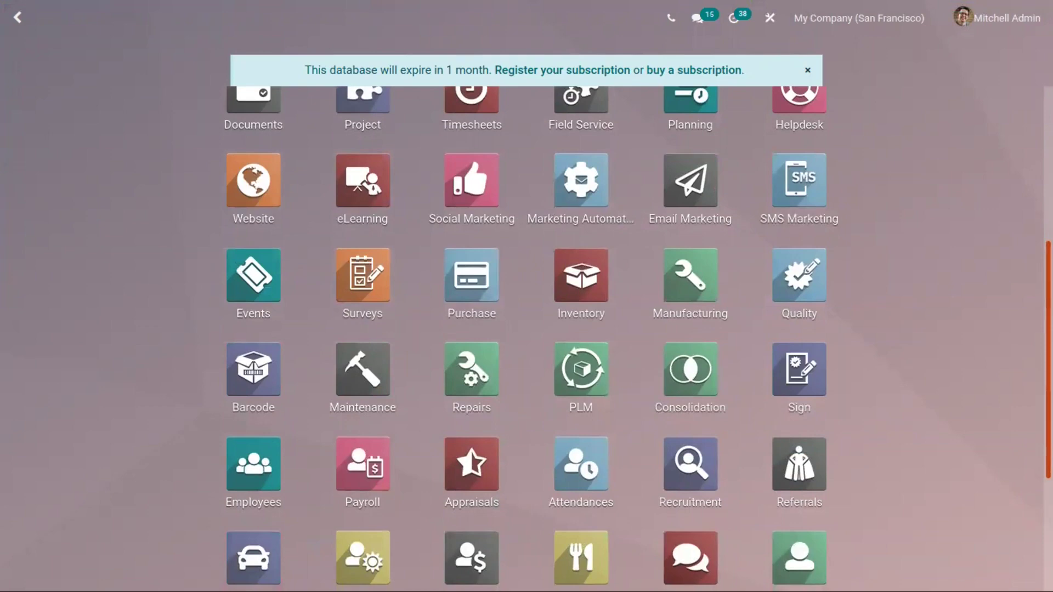
scroll(526, 329, "up", 1)
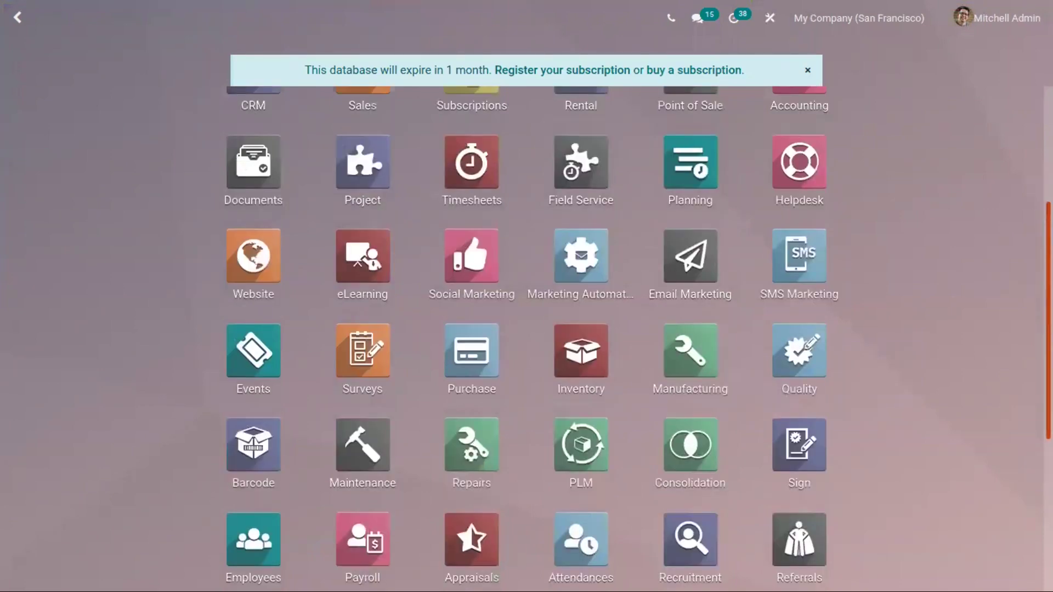
scroll(562, 258, "down", 2)
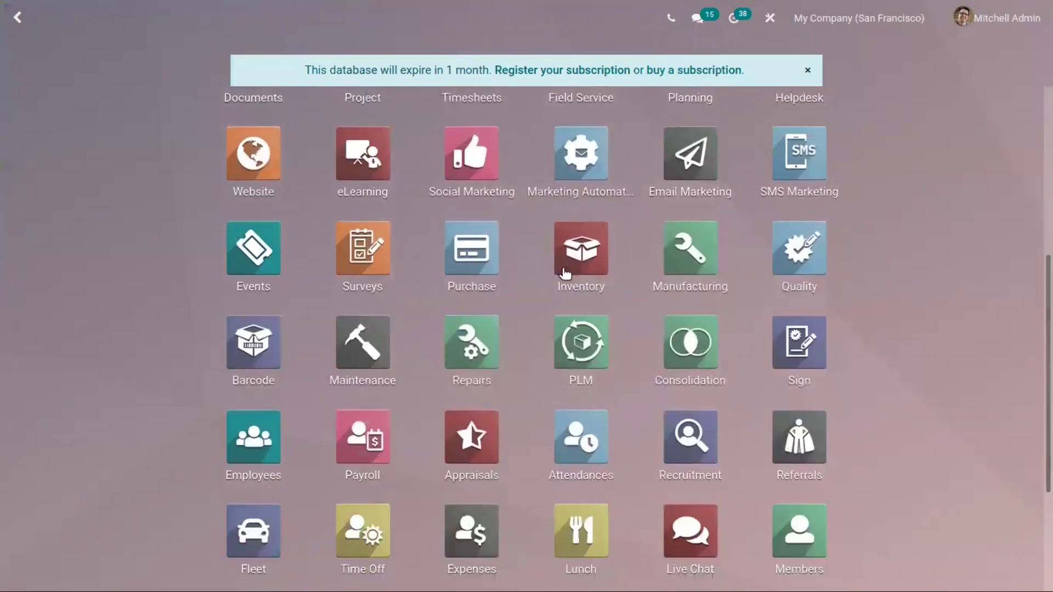
left_click(562, 258)
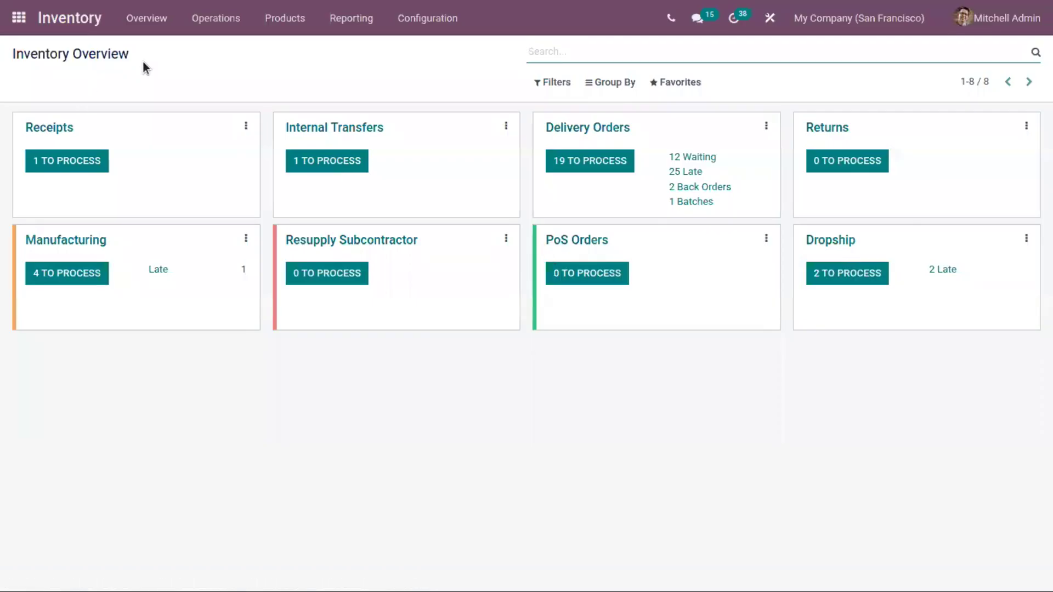
- Enable Expiration Dates on lots and serial numbers in the Inventory settings and save the change
left_click(397, 20)
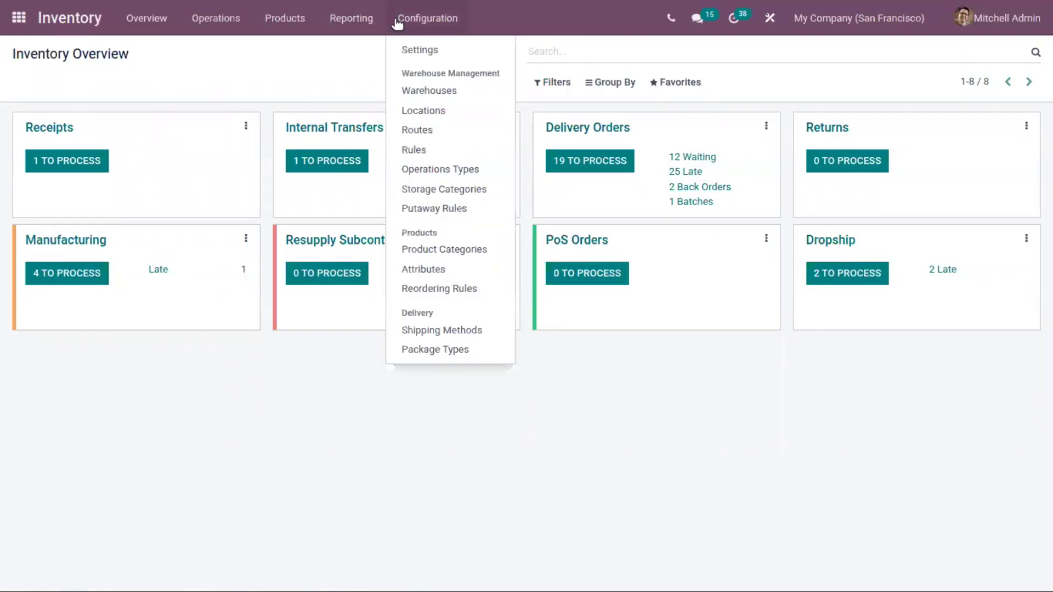
left_click(418, 48)
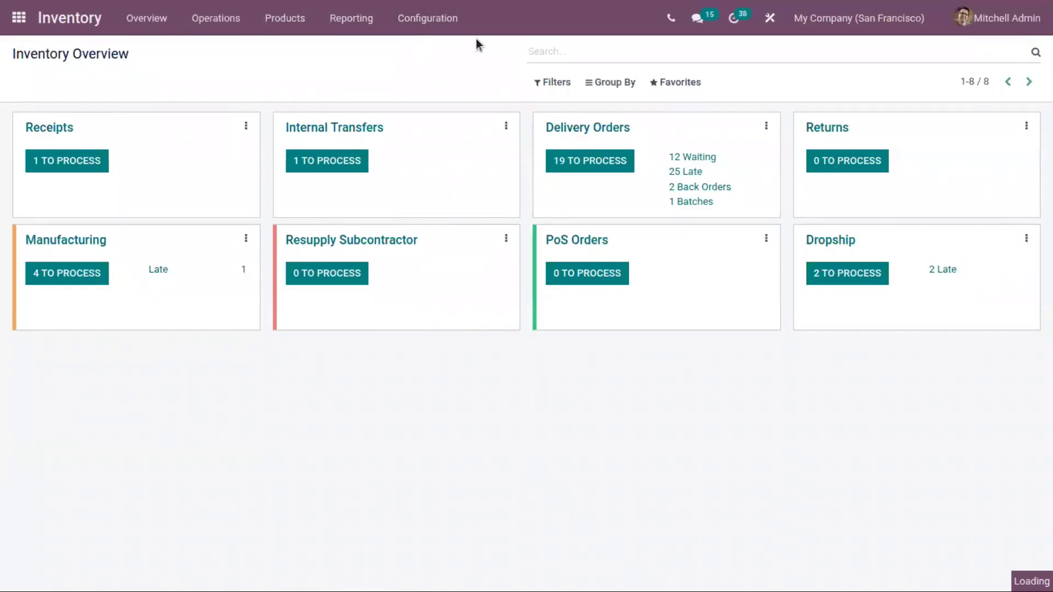
type("exp")
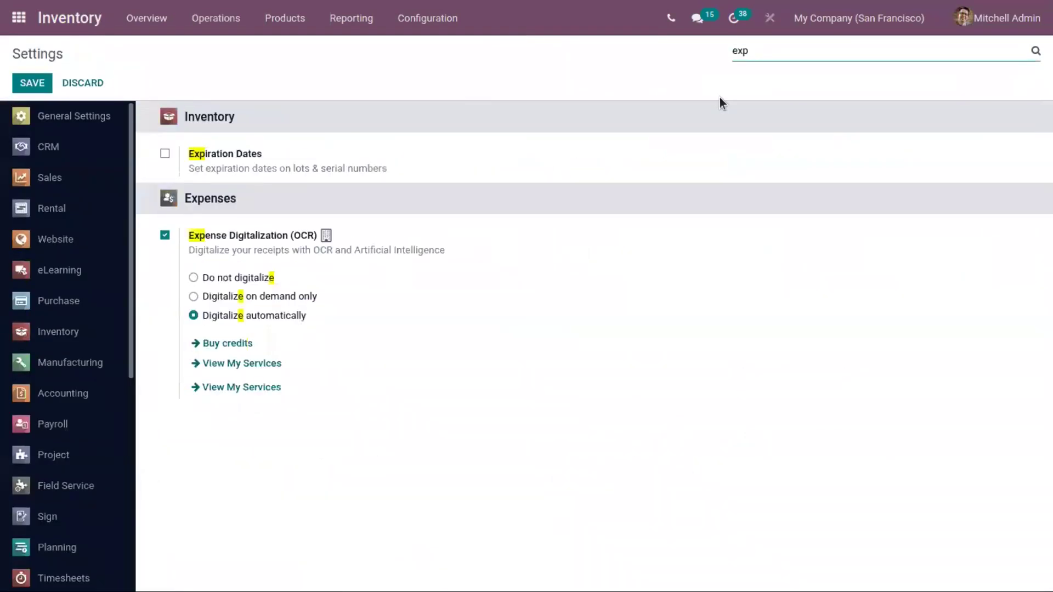
type("ir")
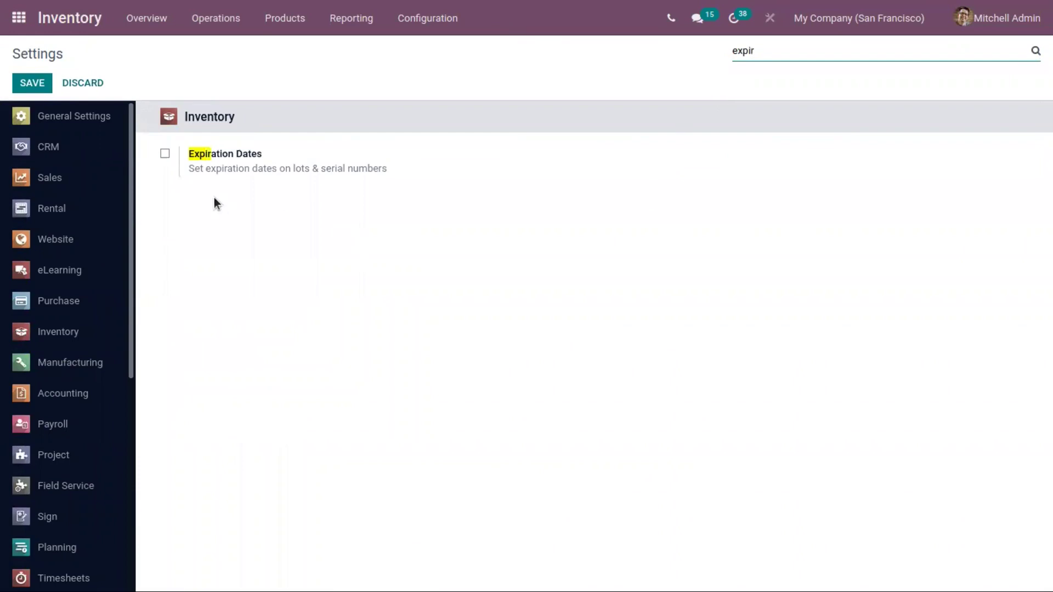
left_click(164, 154)
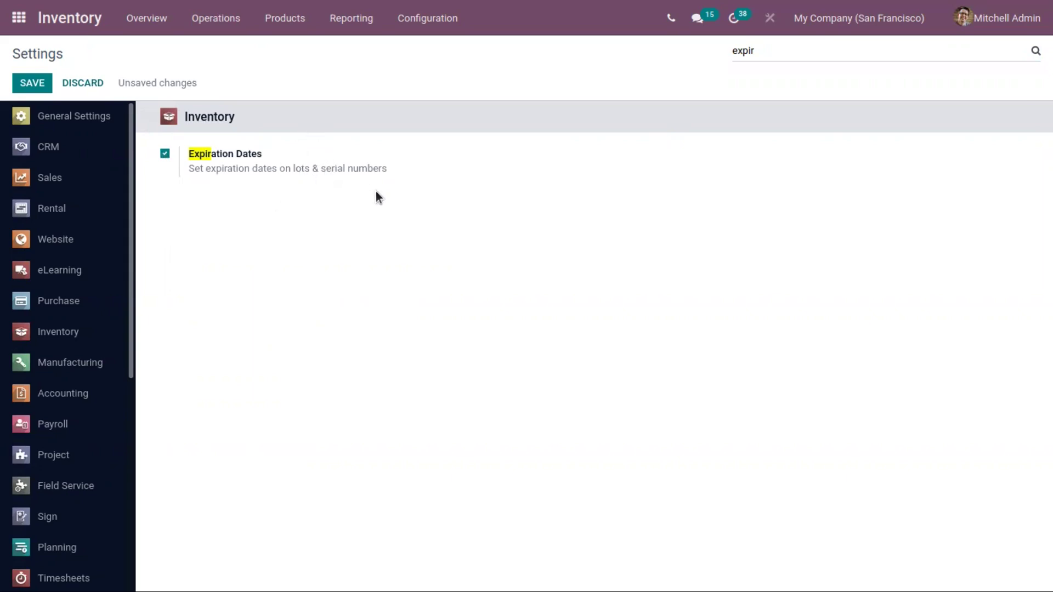
left_click(34, 82)
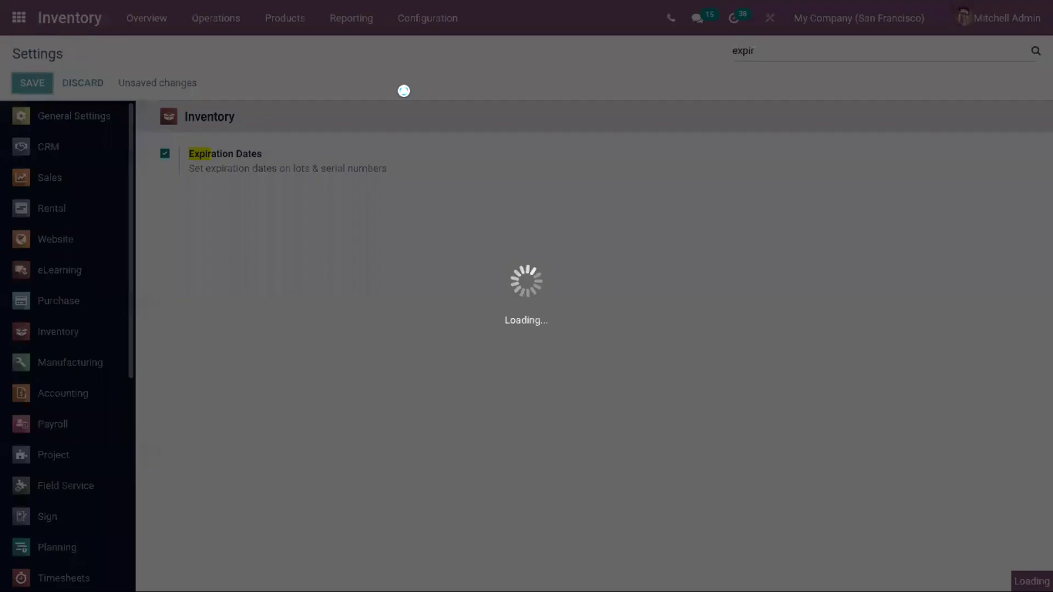
- Enable Display Expiration Dates on Delivery Slips in the settings and save
type("exp")
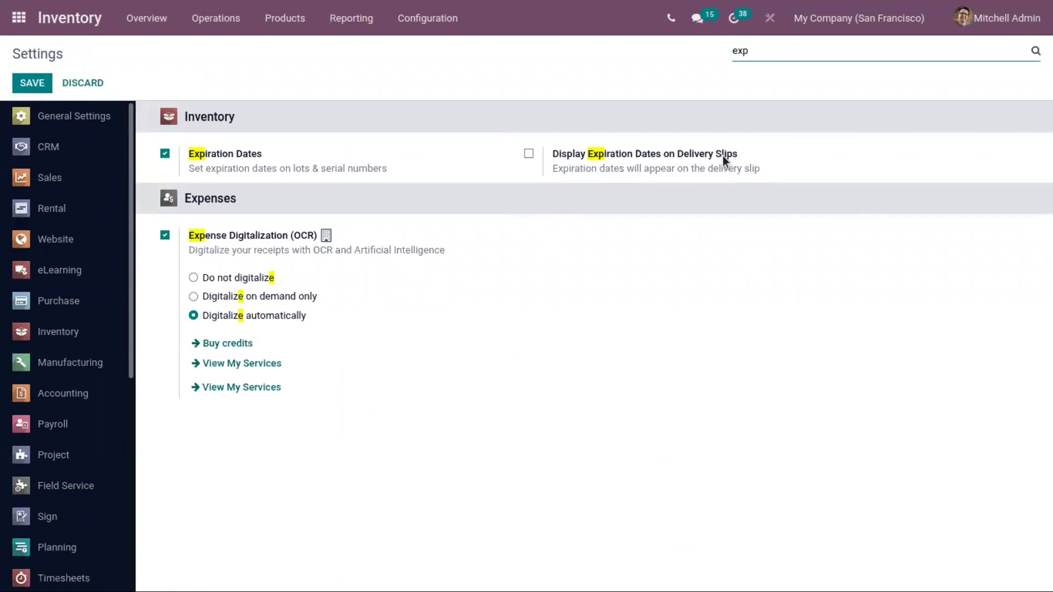
left_click(529, 154)
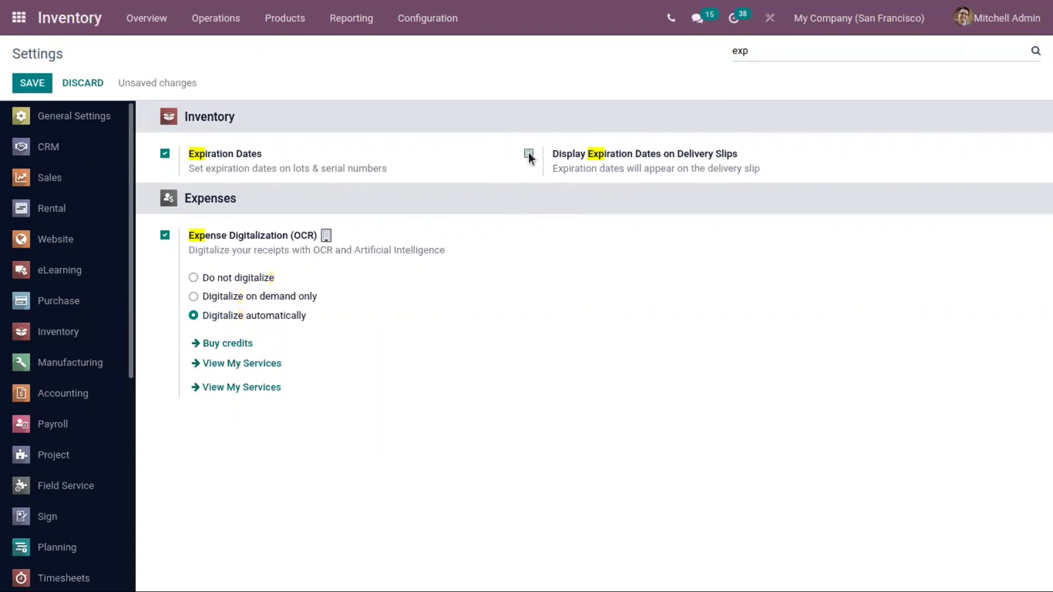
left_click(39, 80)
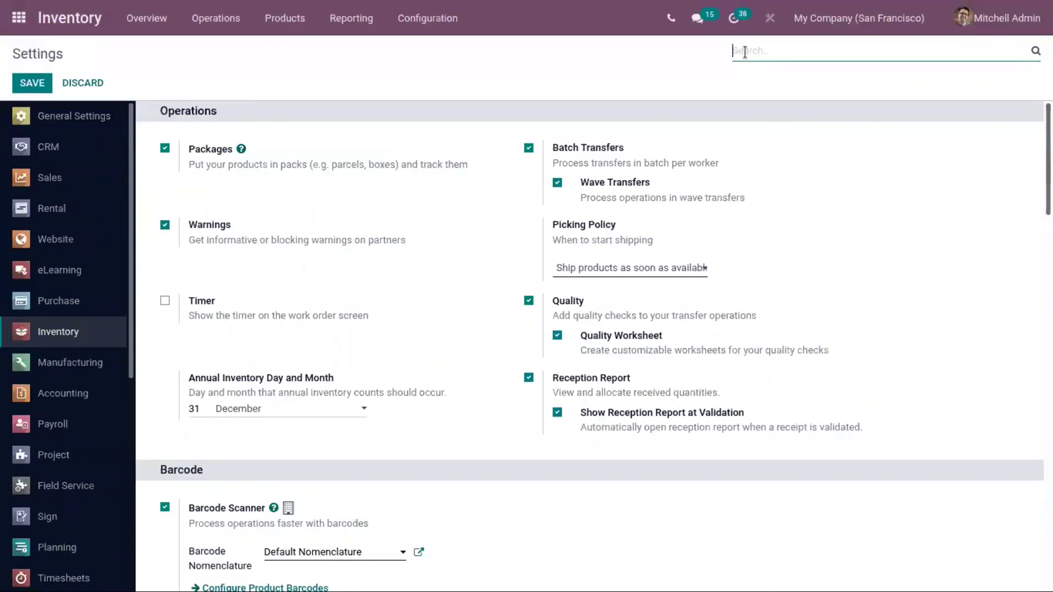
- Open the Bread product from the Inventory product list for editing
left_click(282, 29)
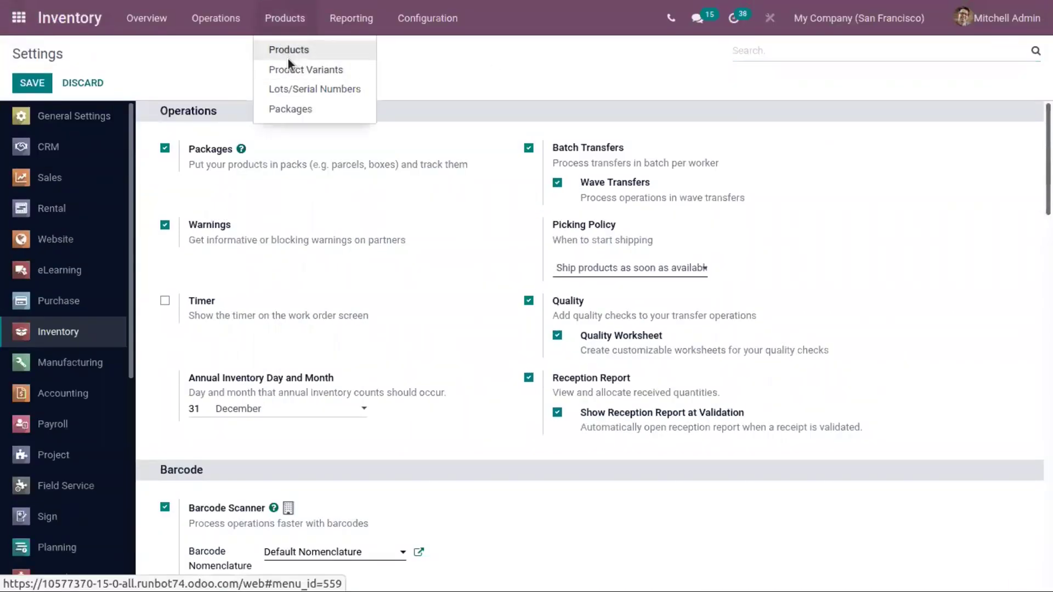
left_click(288, 55)
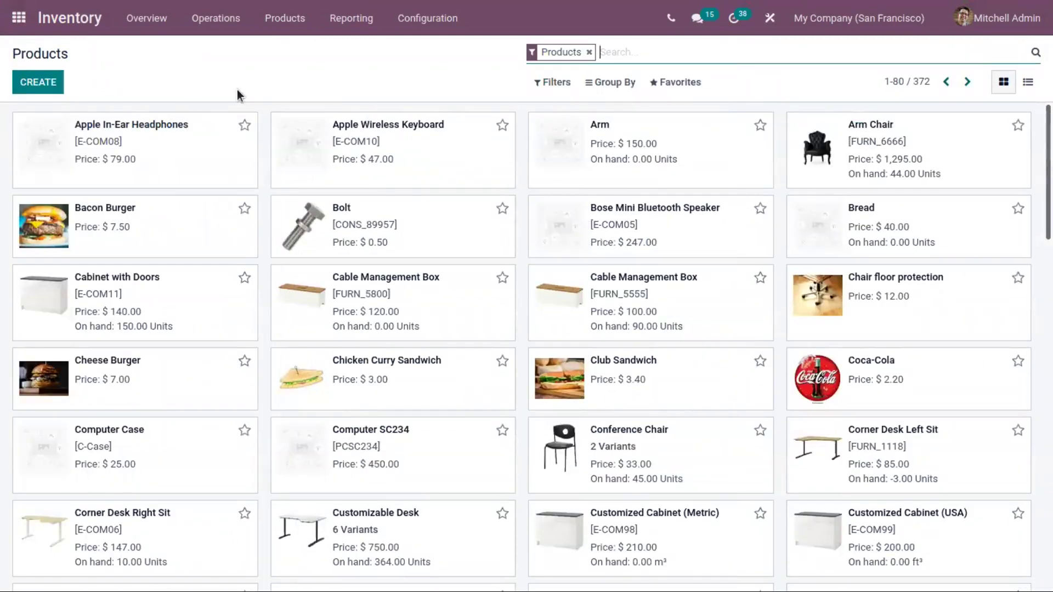
left_click(872, 223)
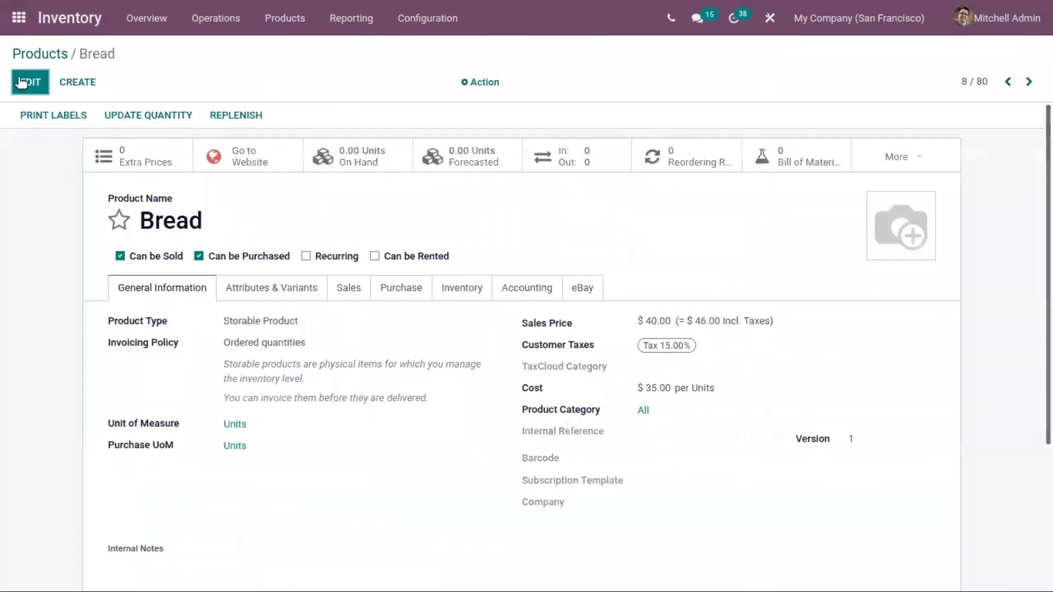
left_click(26, 78)
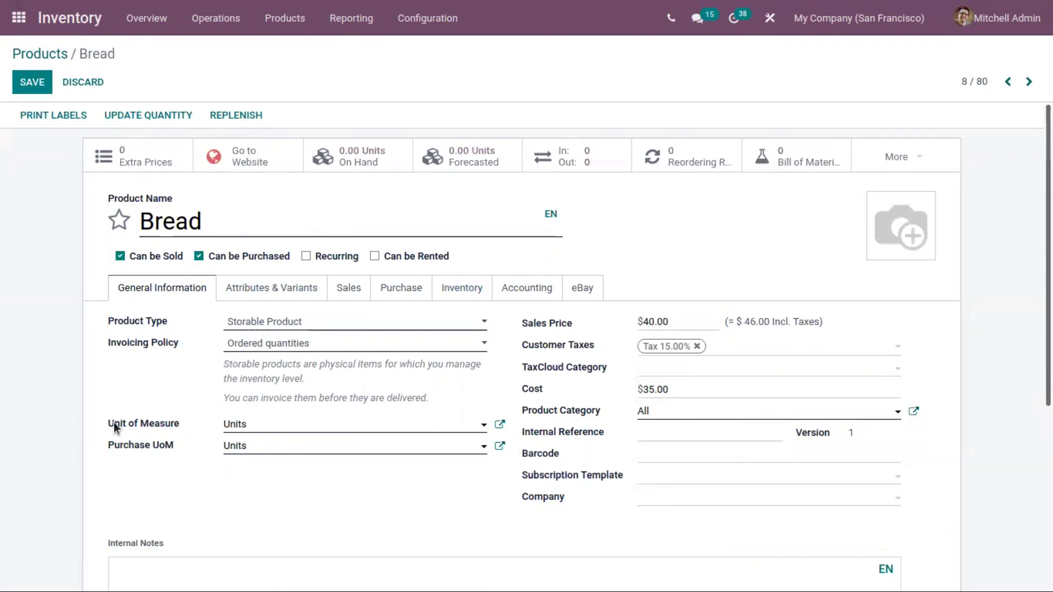
- Set the Bread product's inventory tracking to By Lots and enable its Expiration Date option
mouse_move(149, 429)
mouse_move(142, 449)
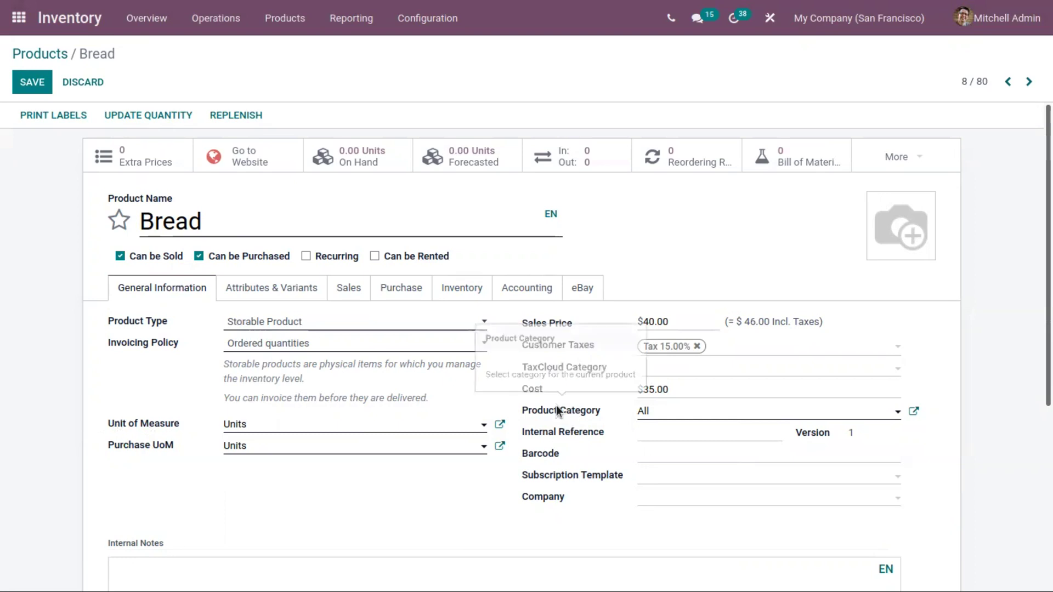
left_click(448, 294)
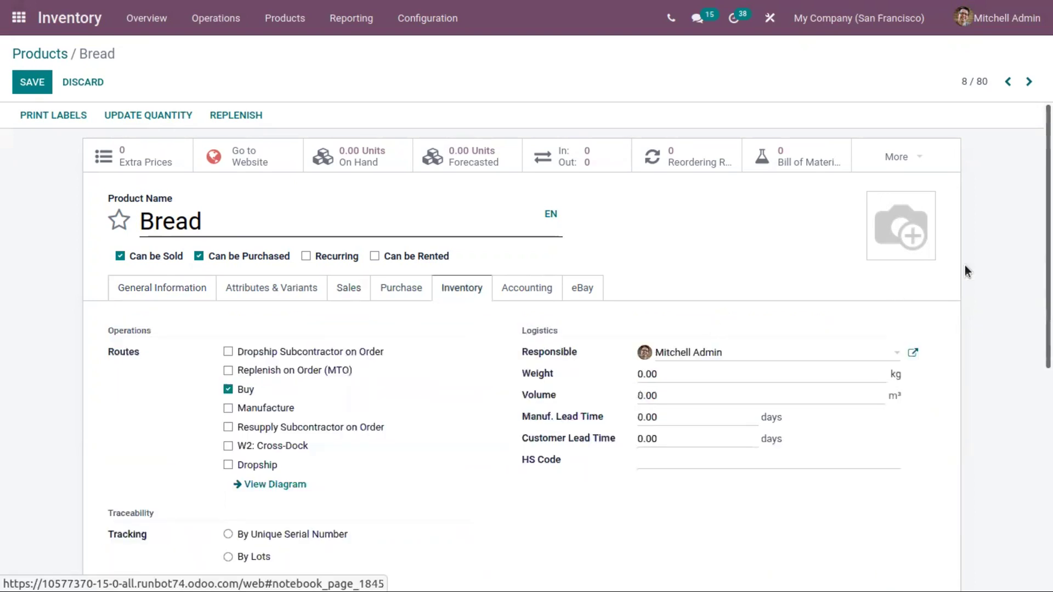
scroll(592, 351, "down", 4)
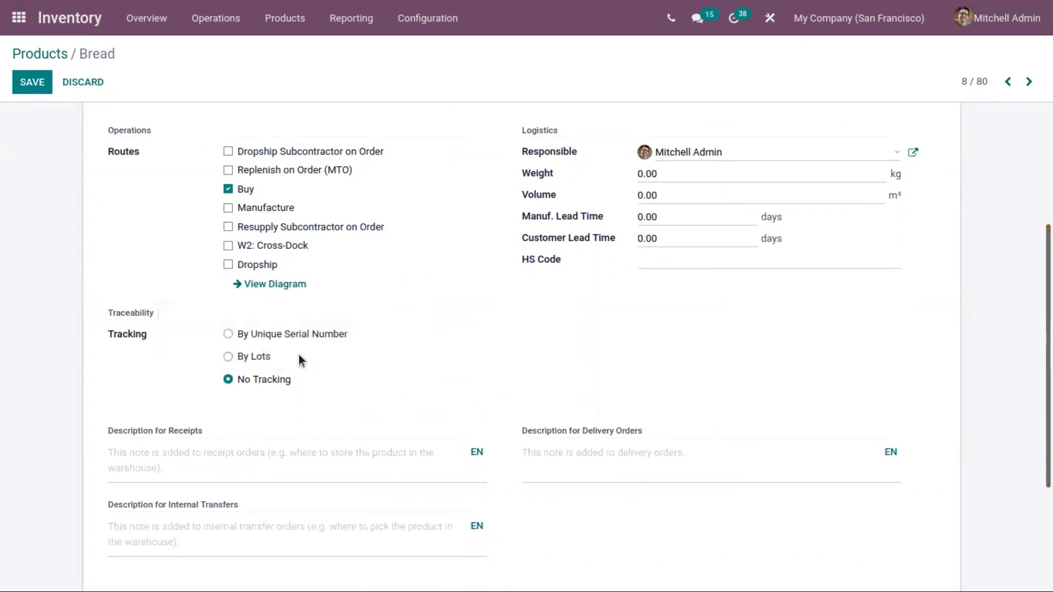
scroll(463, 449, "up", 2)
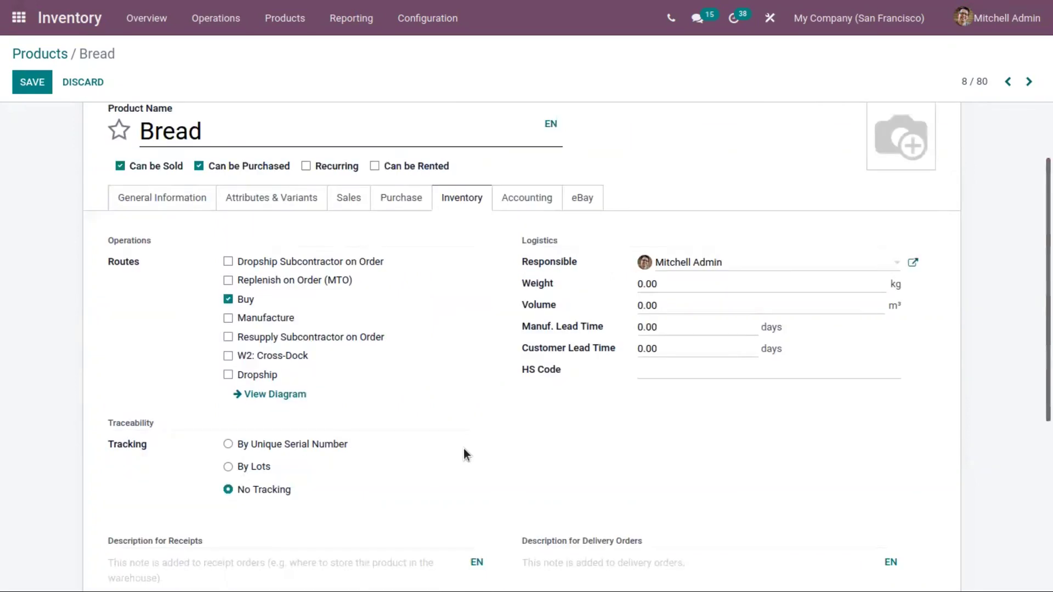
left_click(244, 466)
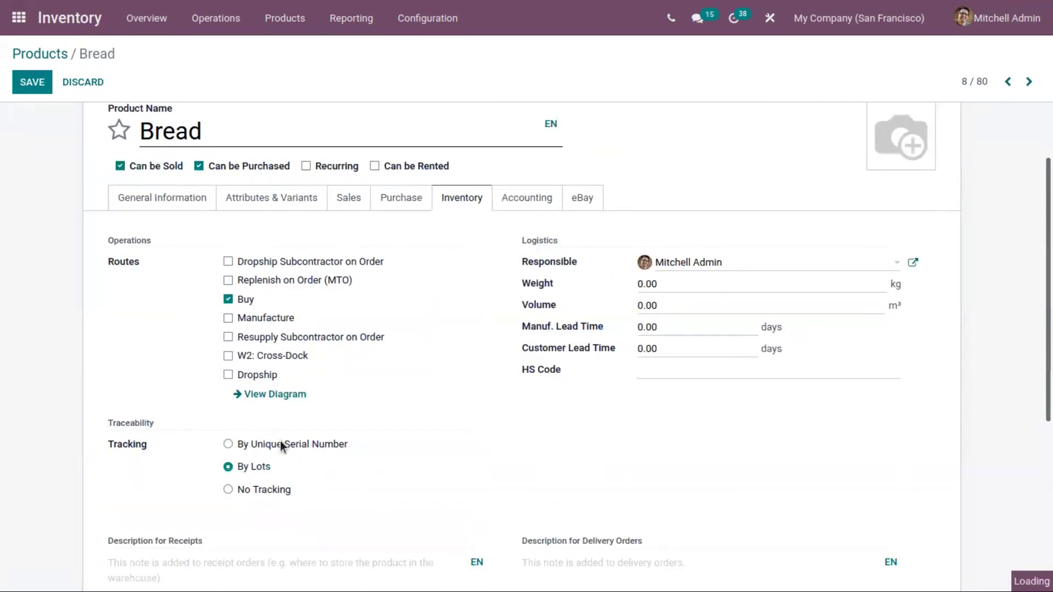
left_click(281, 441)
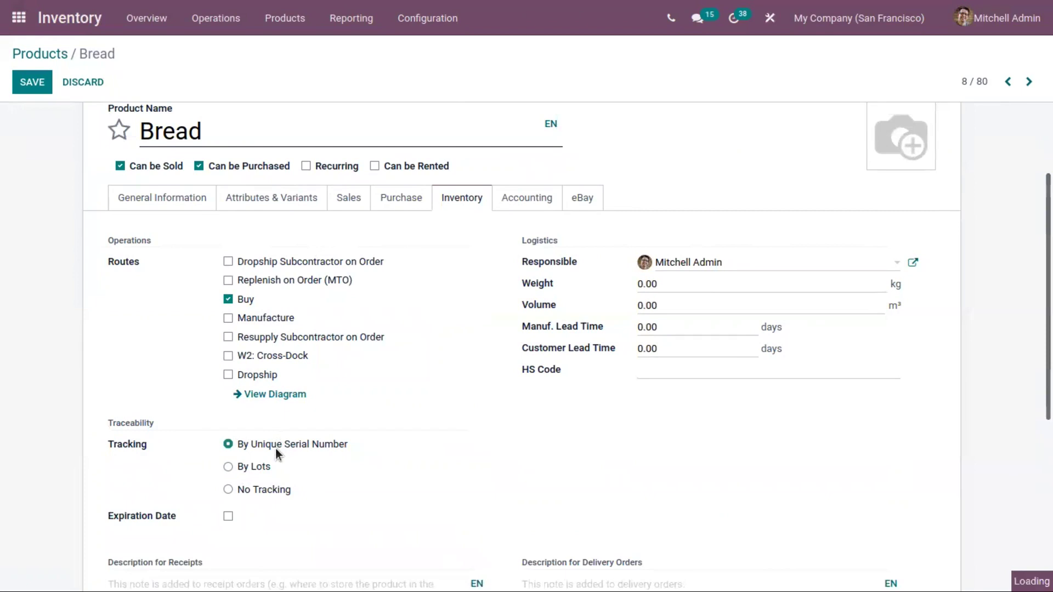
left_click(253, 470)
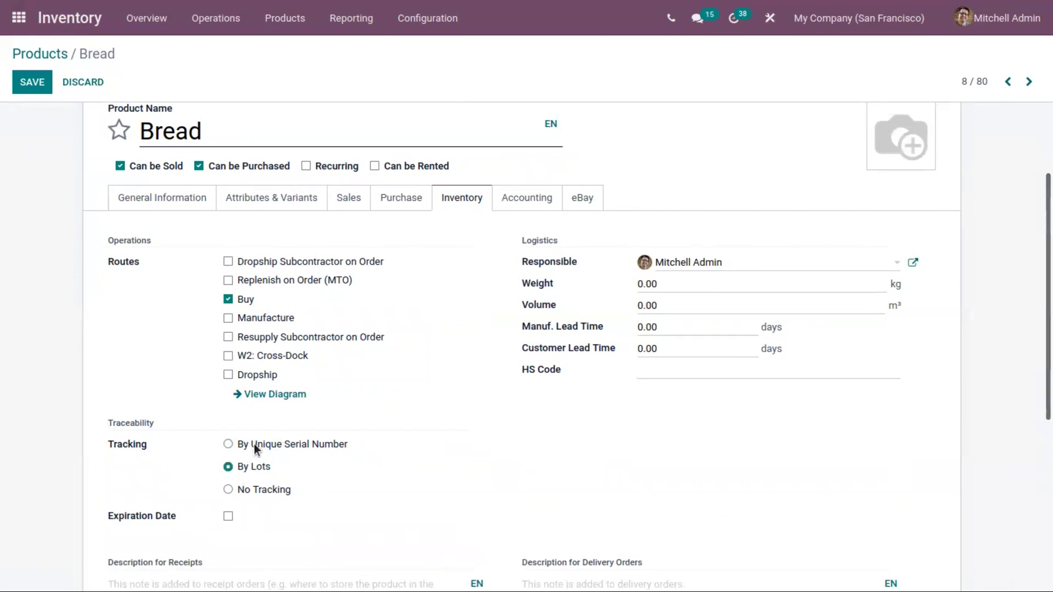
left_click(255, 446)
left_click(260, 466)
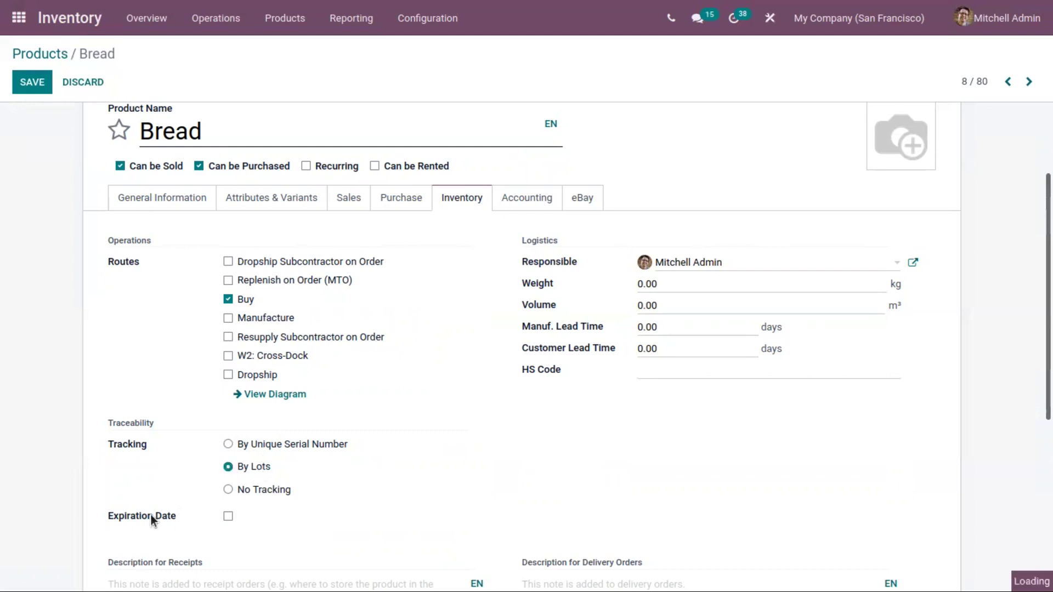
mouse_move(144, 518)
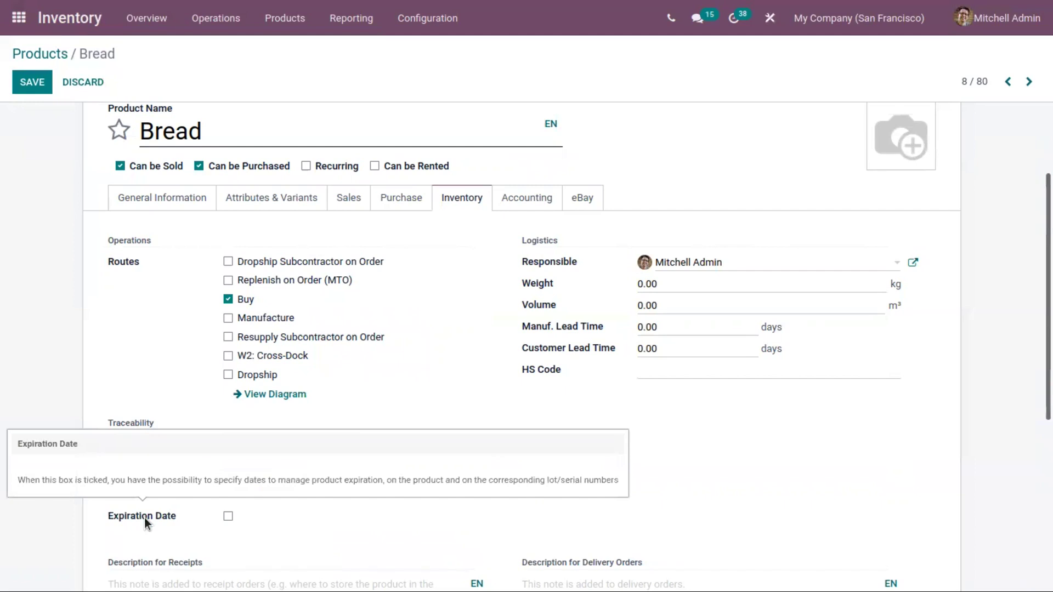
left_click(228, 518)
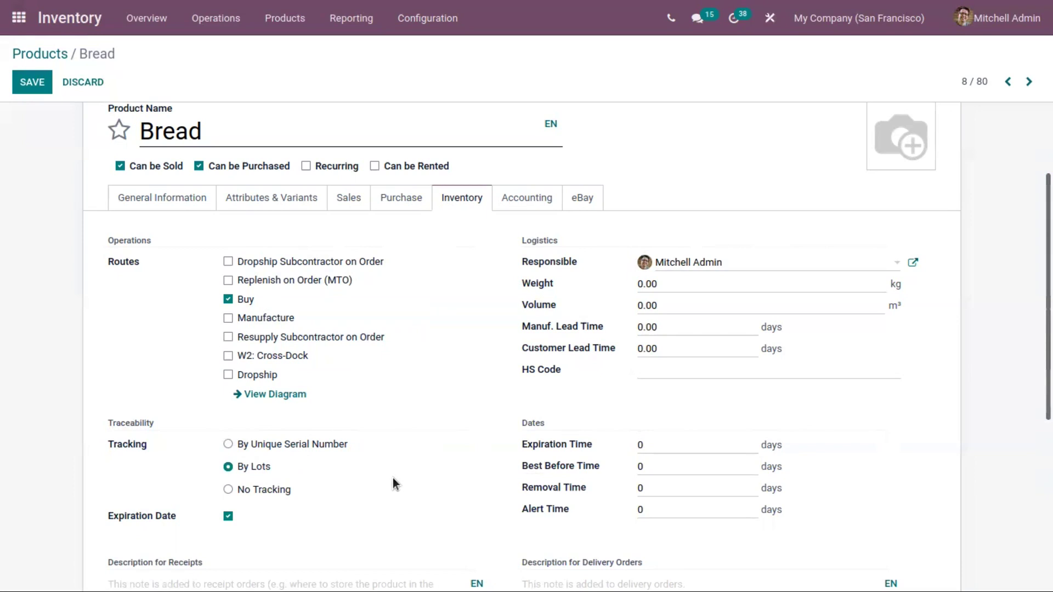
- Set the Bread product's Expiration Time to 10 days and Best Before Time to 6 days
scroll(393, 478, "down", 2)
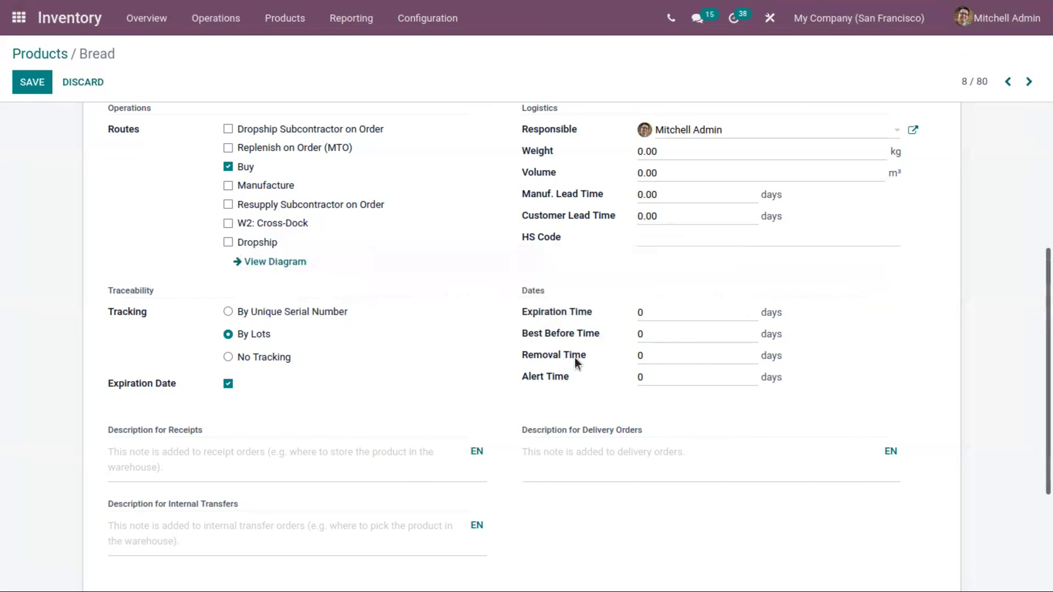
mouse_move(575, 358)
left_click(653, 309)
key("BackSpace")
type("10")
left_click(660, 334)
key("BackSpace")
type("6")
- Set the Removal Time to 7 days and the Alert Time to 6 days, and save the Bread product
left_click(660, 354)
key("BackSpace")
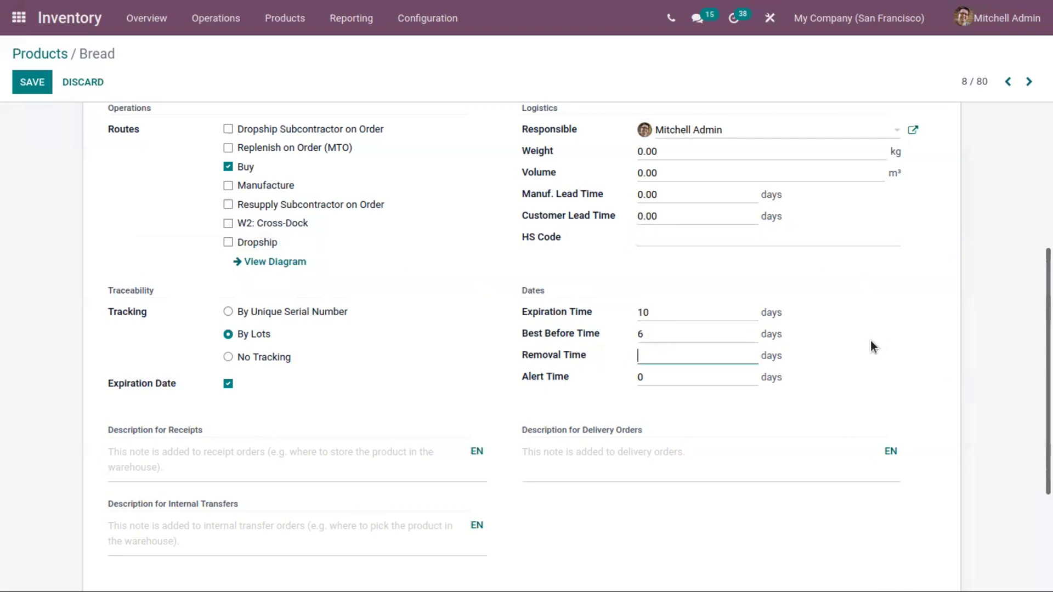
type("7")
left_click(668, 382)
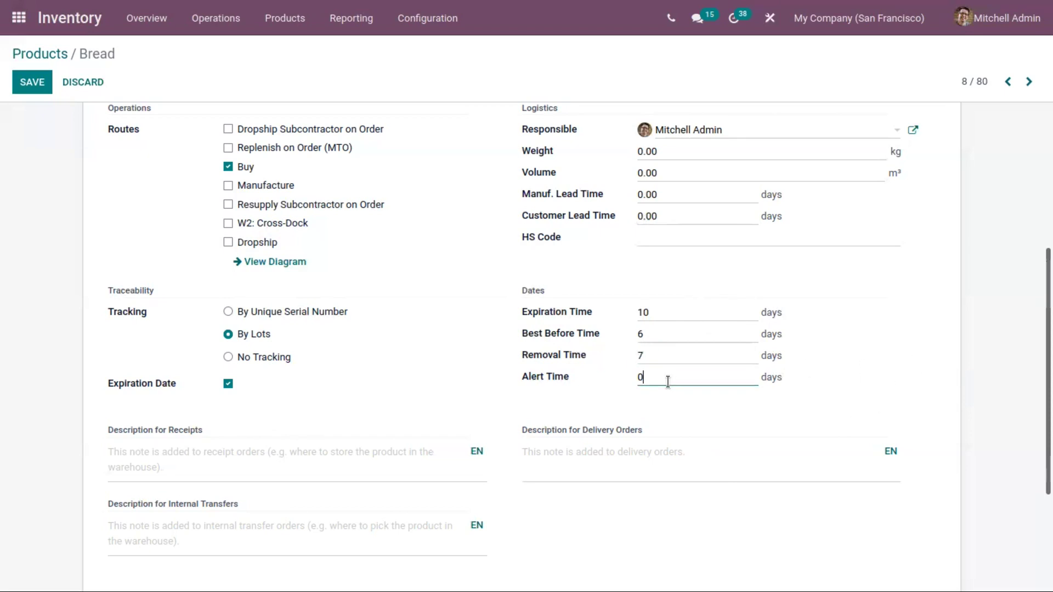
key("BackSpace")
type("6")
key("alt+s")
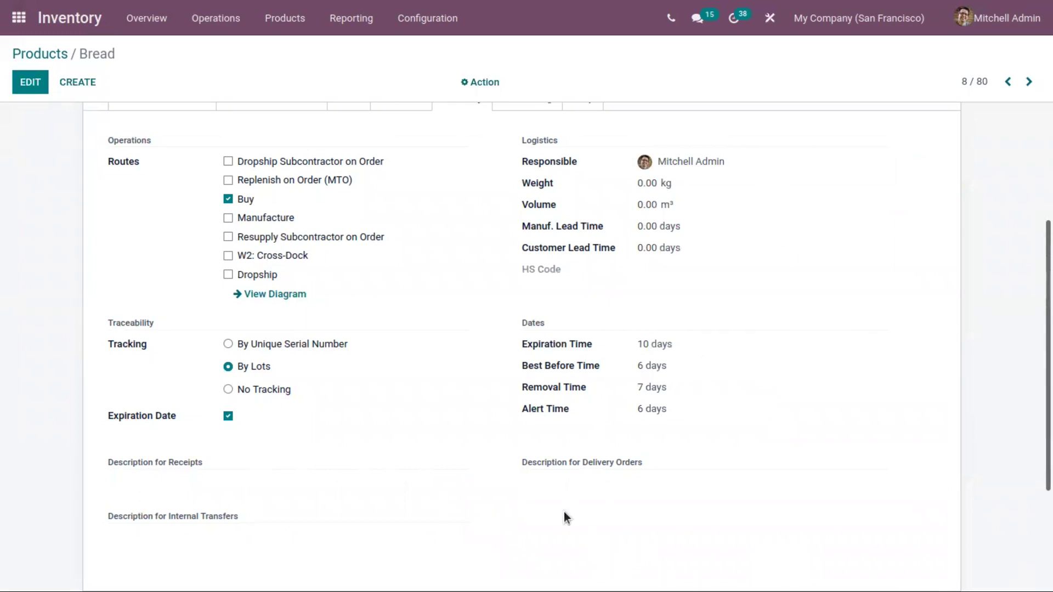
- Switch from the Inventory app to the Purchase app
scroll(1036, 345, "up", 3)
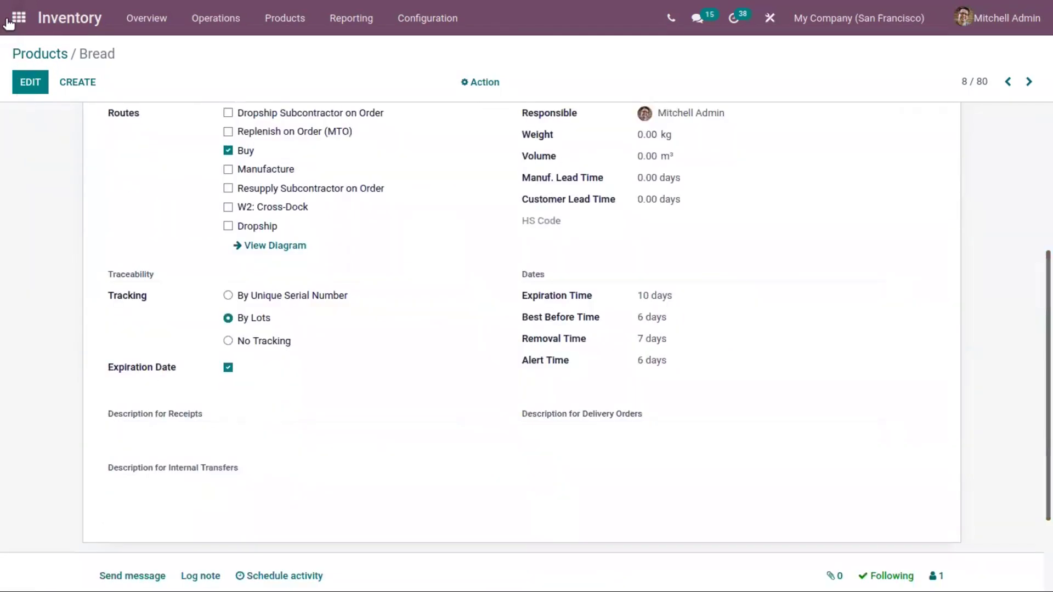
left_click(10, 23)
scroll(964, 377, "down", 2)
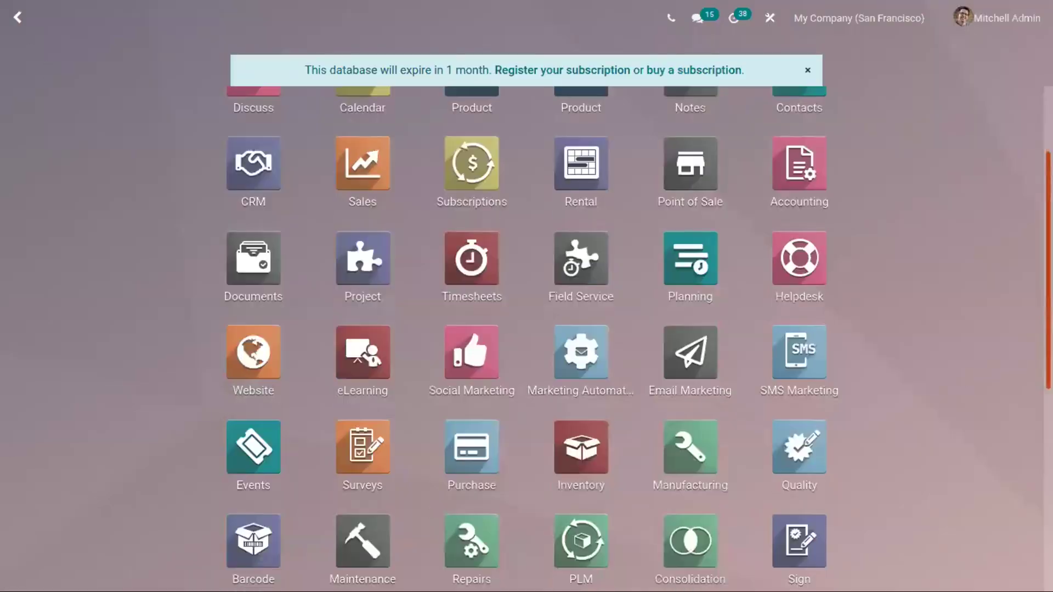
left_click(473, 436)
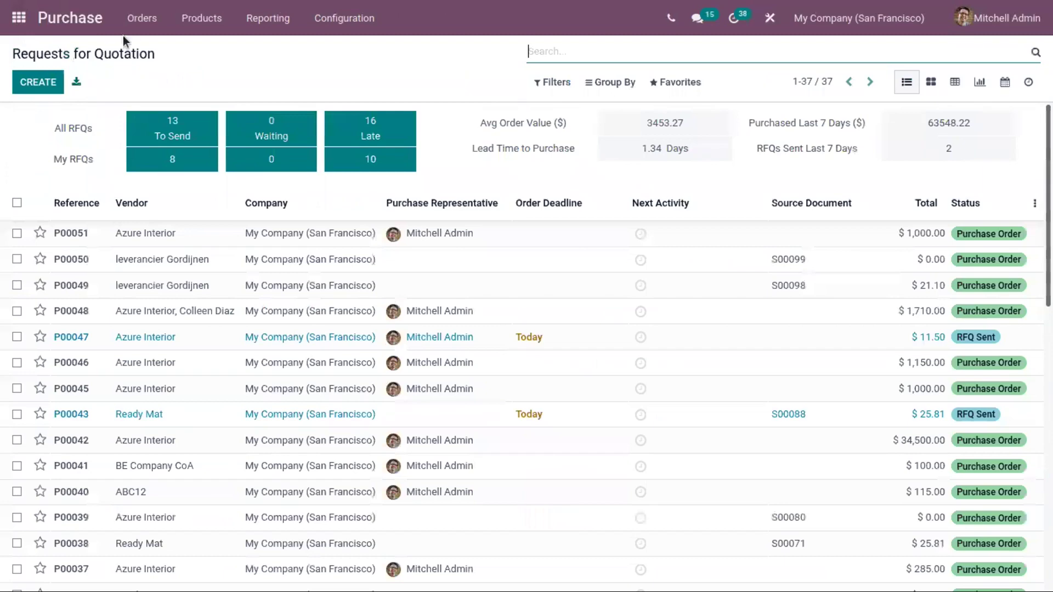
- Start a new request for quotation and set Azure Interior as its vendor
left_click(142, 22)
left_click(165, 68)
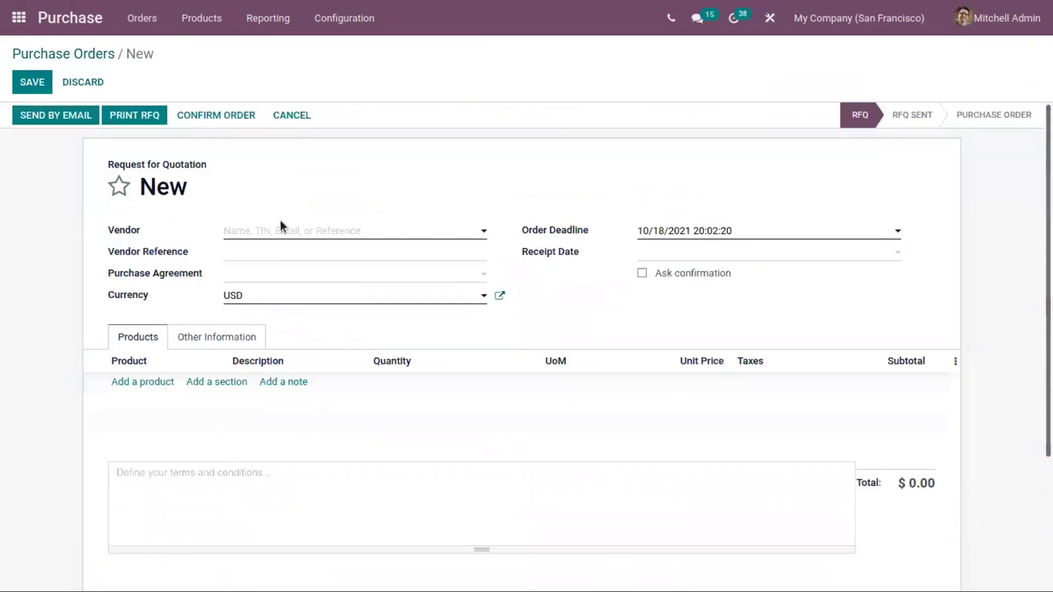
left_click(283, 229)
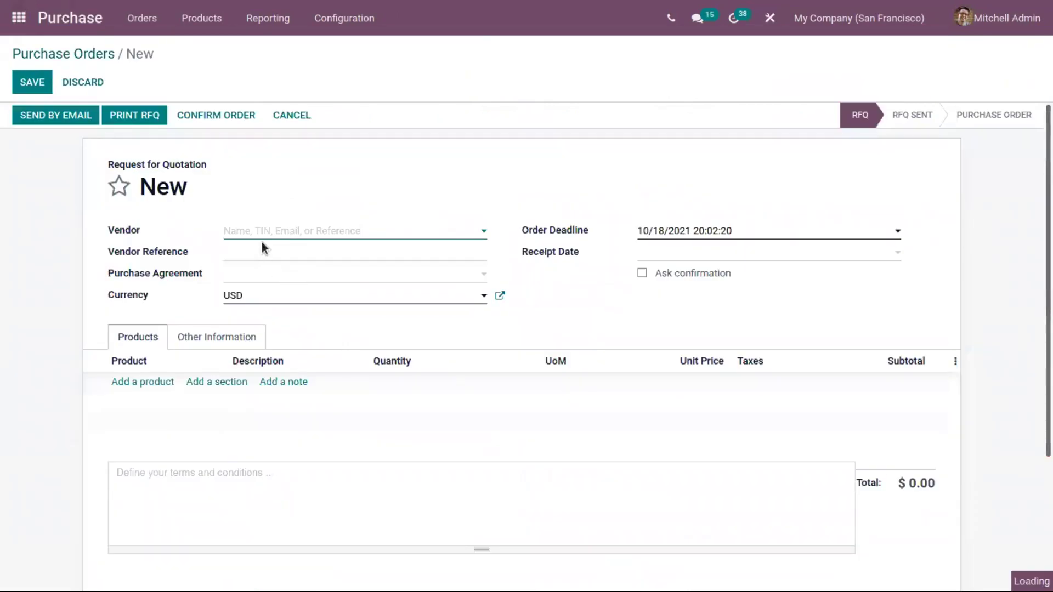
left_click(274, 254)
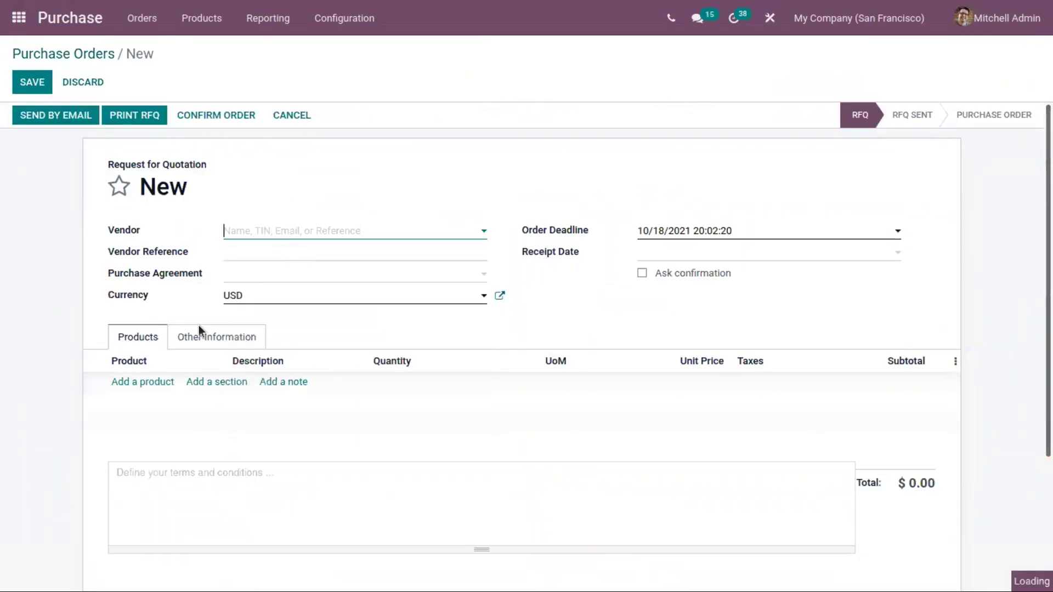
- Add the Bread product to the request for quotation with a quantity of 5
left_click(147, 384)
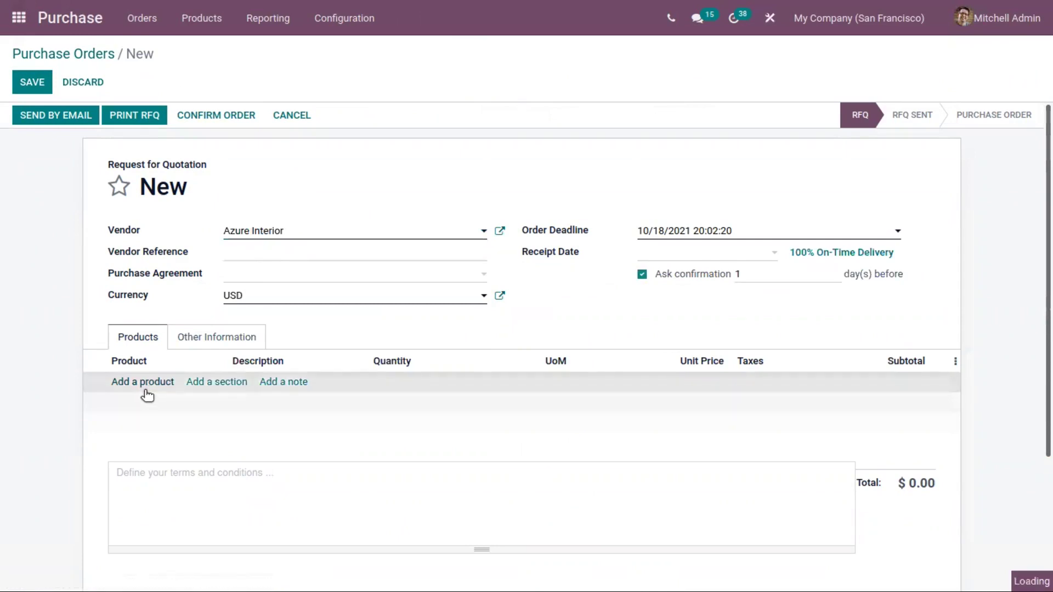
type("brea")
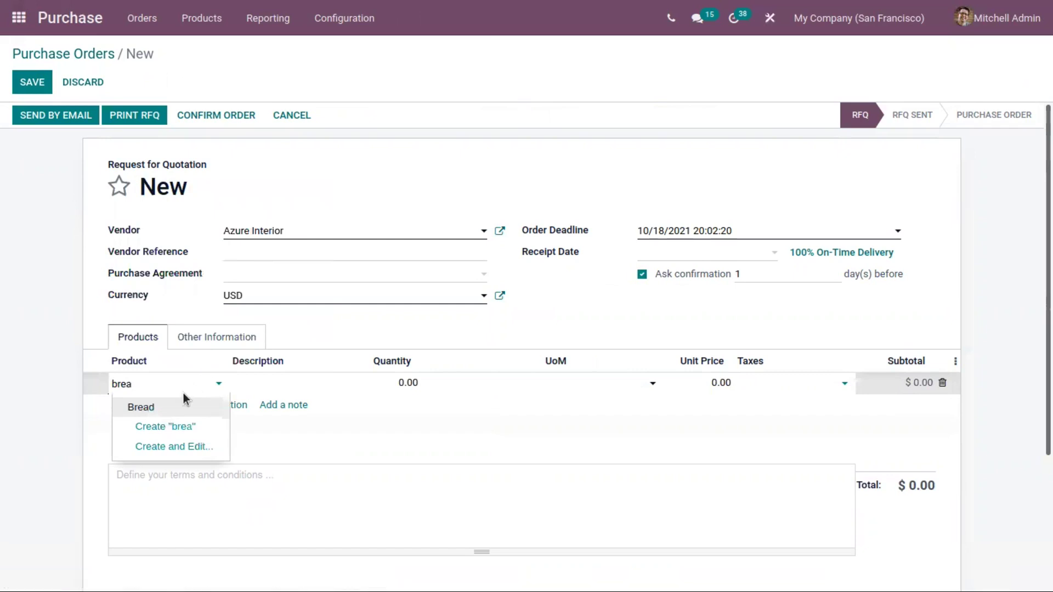
left_click(187, 405)
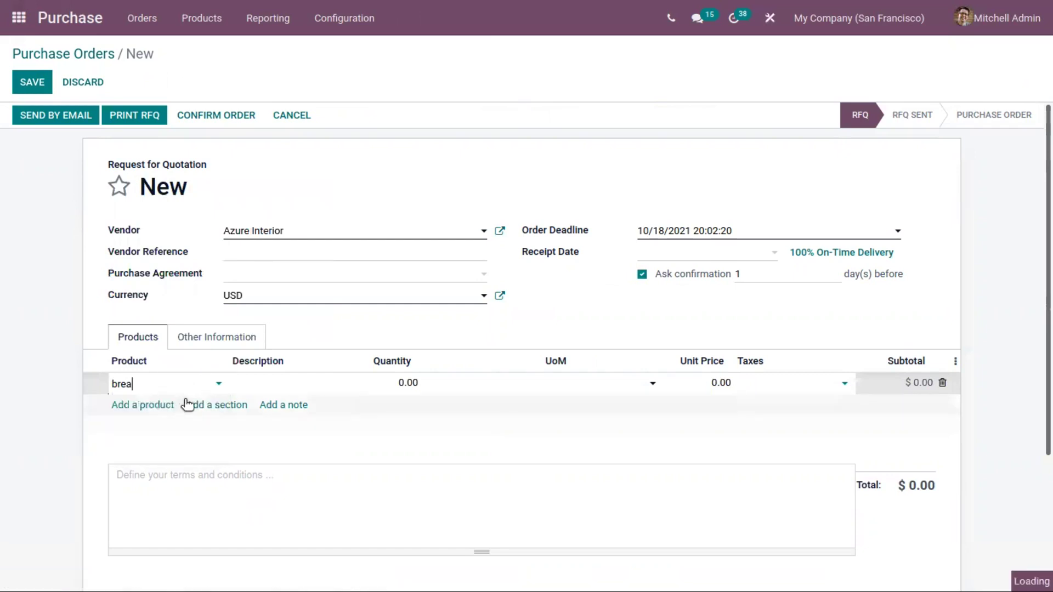
left_click(411, 378)
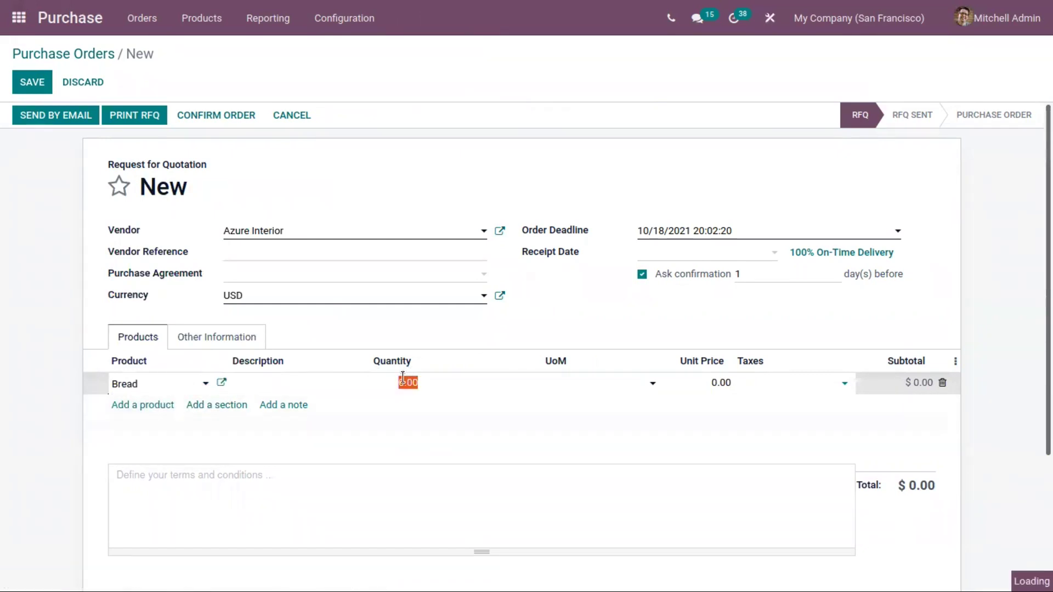
type("5")
key("BackSpace")
key("BackSpace")
key("BackSpace")
key("BackSpace")
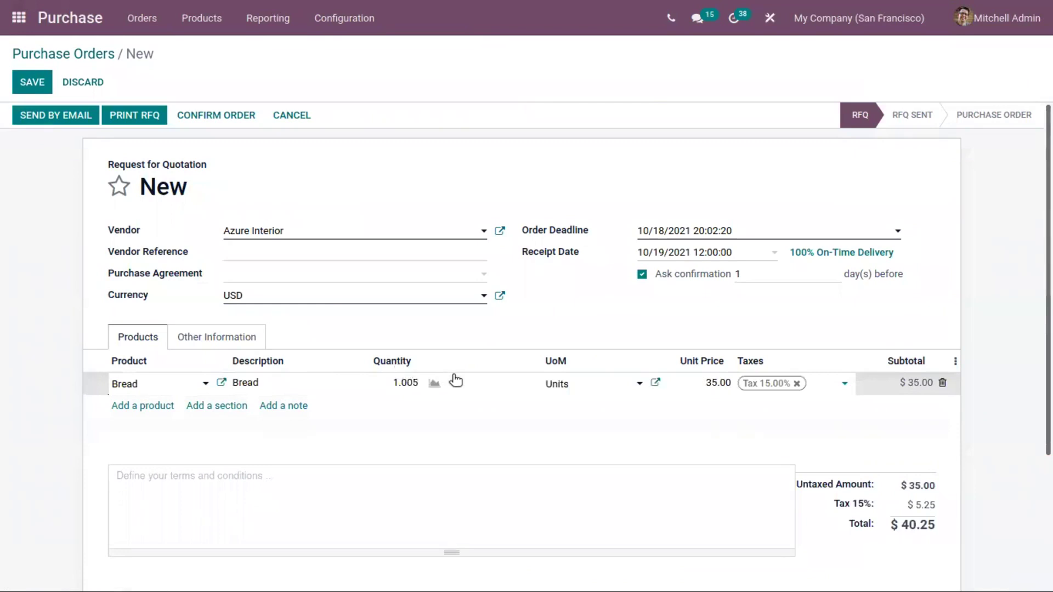
key("BackSpace")
type("5")
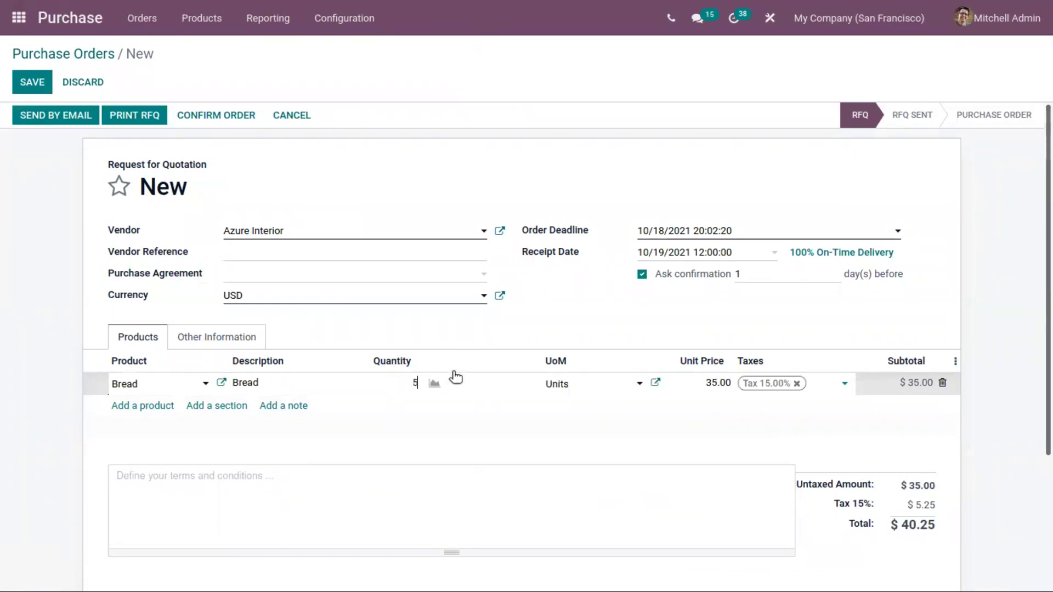
left_click(411, 161)
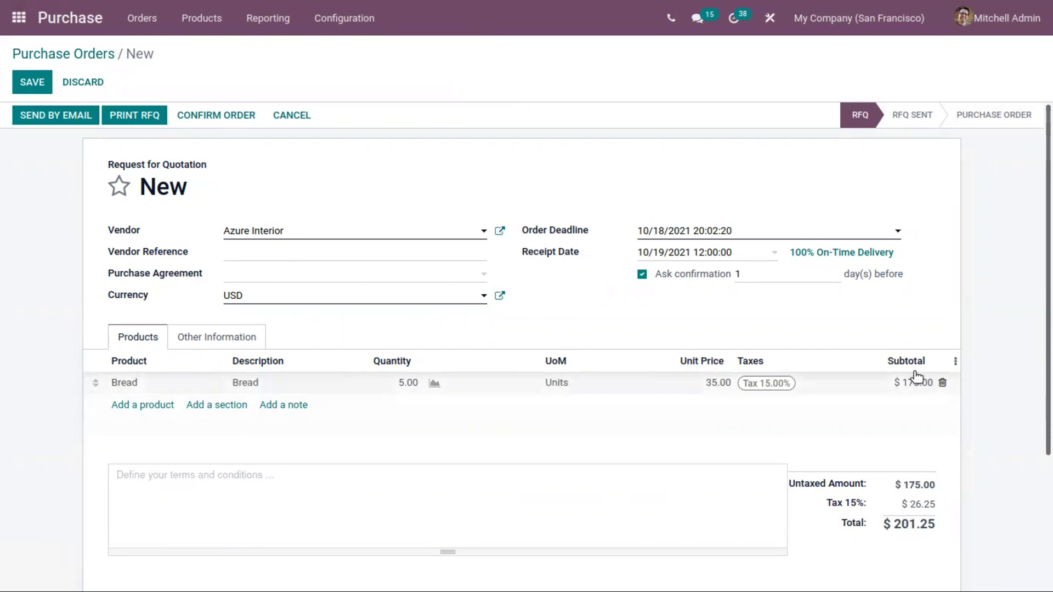
- Confirm the Bread request for quotation as a purchase order
scroll(778, 400, "down", 1)
scroll(779, 400, "up", 1)
left_click(218, 120)
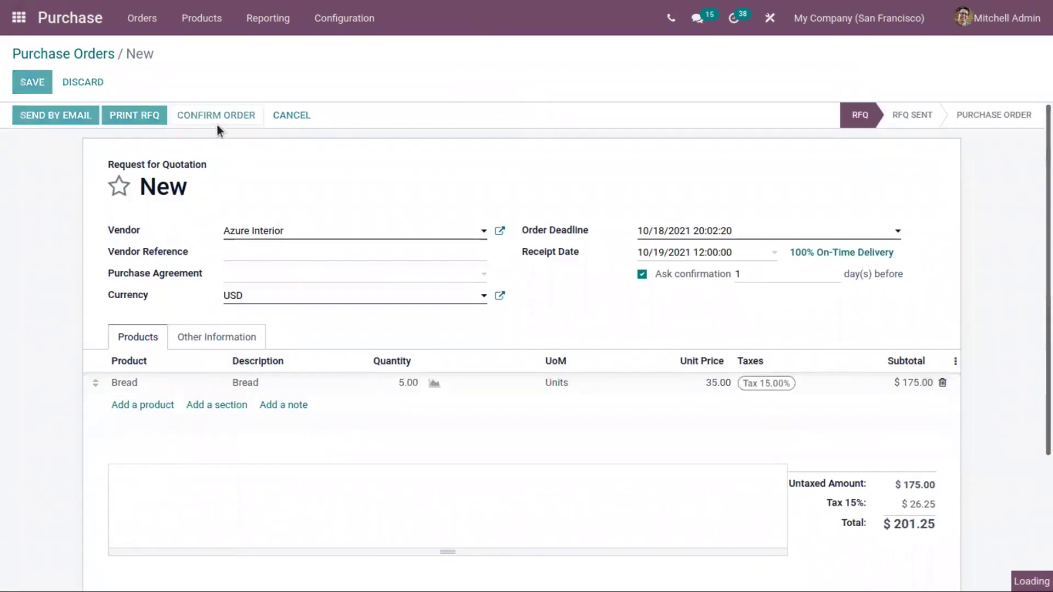
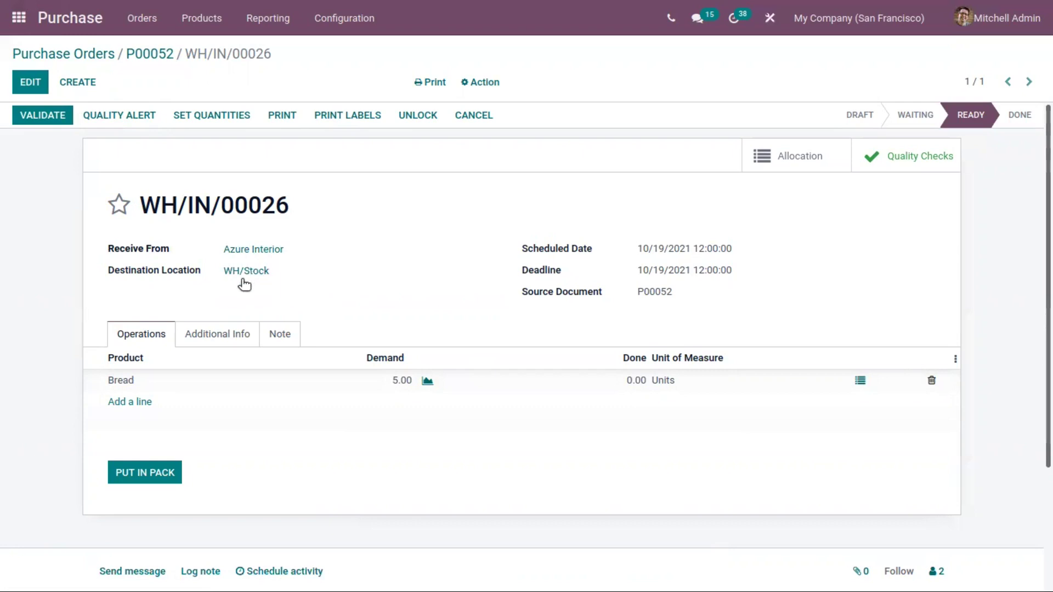
- Add a line with lot number lot7768 to the detailed operations of the Bread receipt
left_click(860, 381)
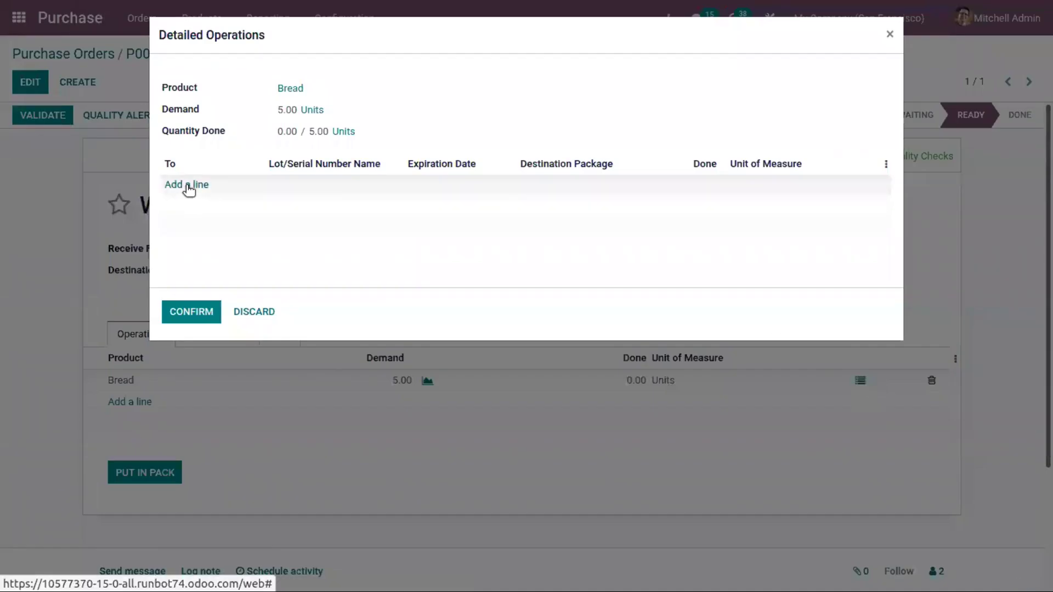
left_click(186, 185)
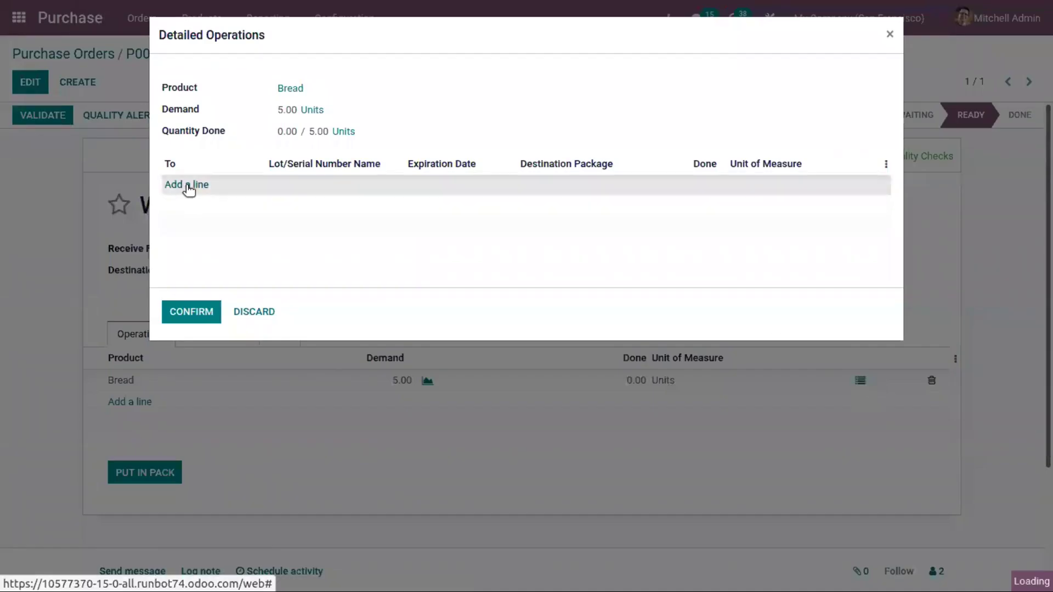
left_click(318, 189)
type("lo")
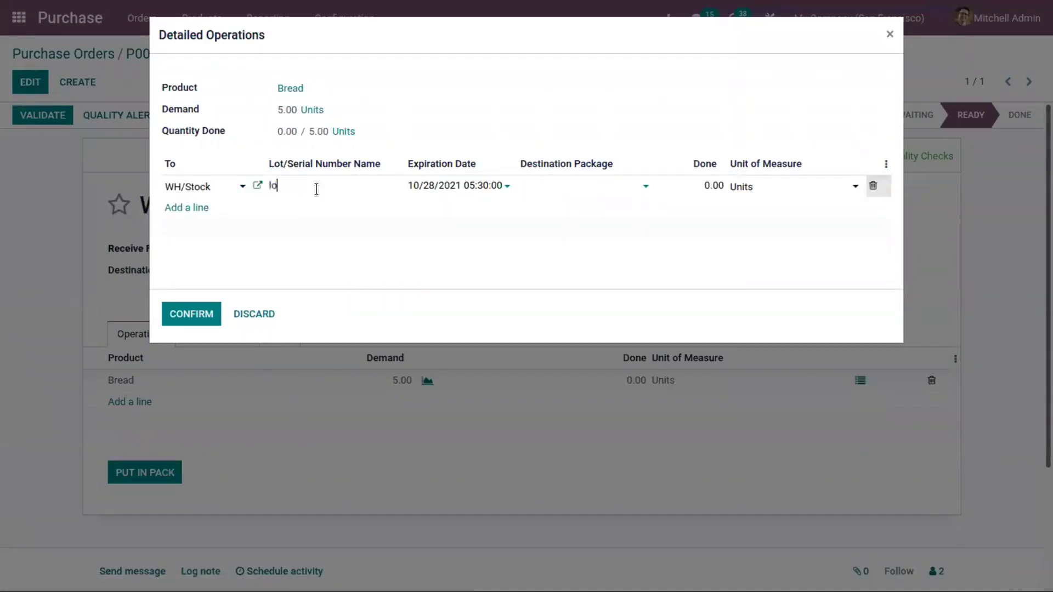
type("t7768")
left_click(450, 185)
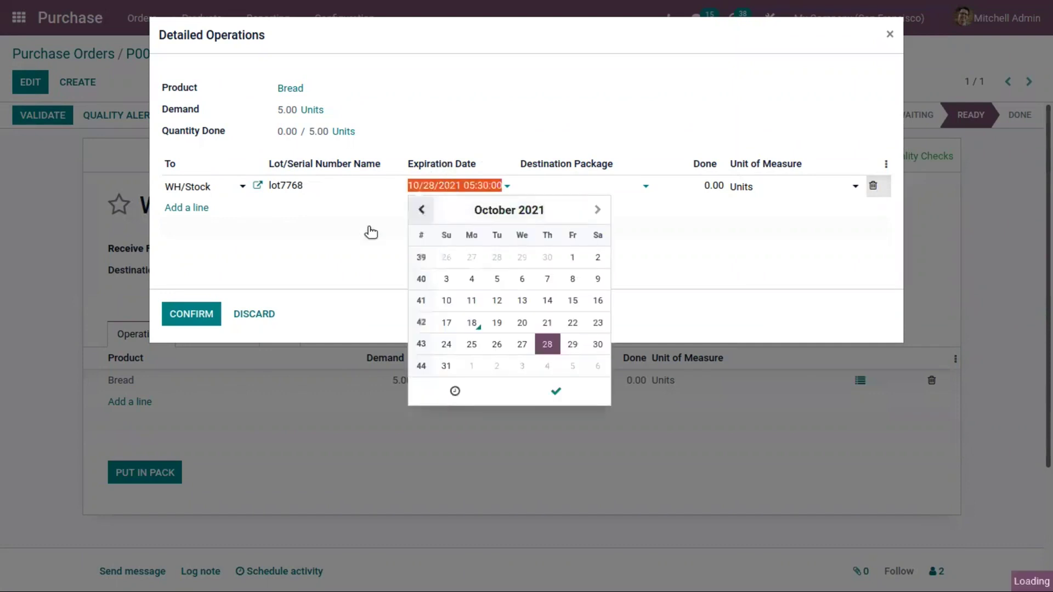
left_click(479, 107)
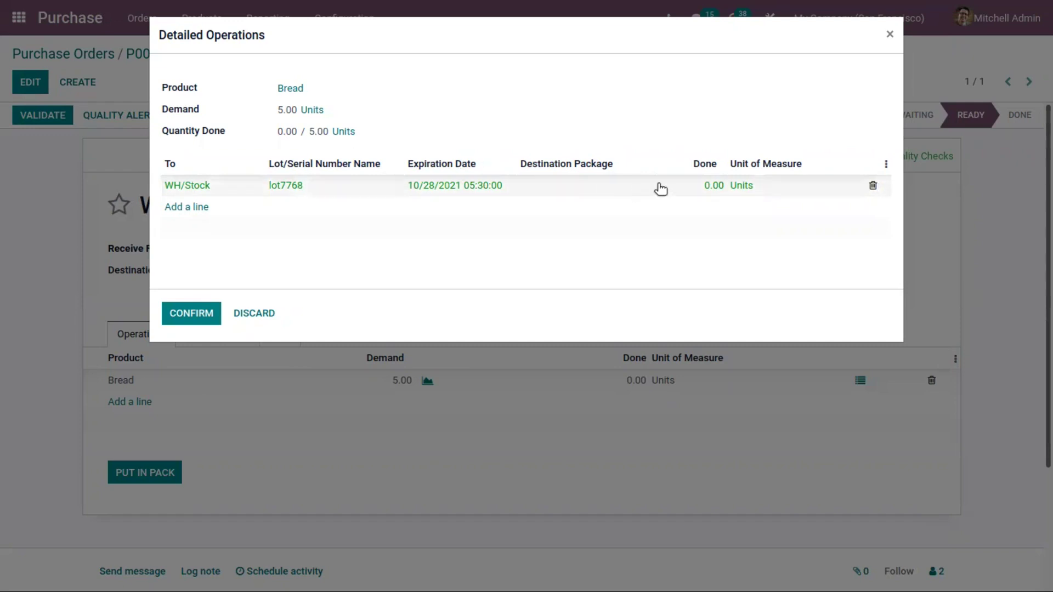
- Set the lot7768 line's done quantity to 5 and confirm the detailed operations
left_click(704, 190)
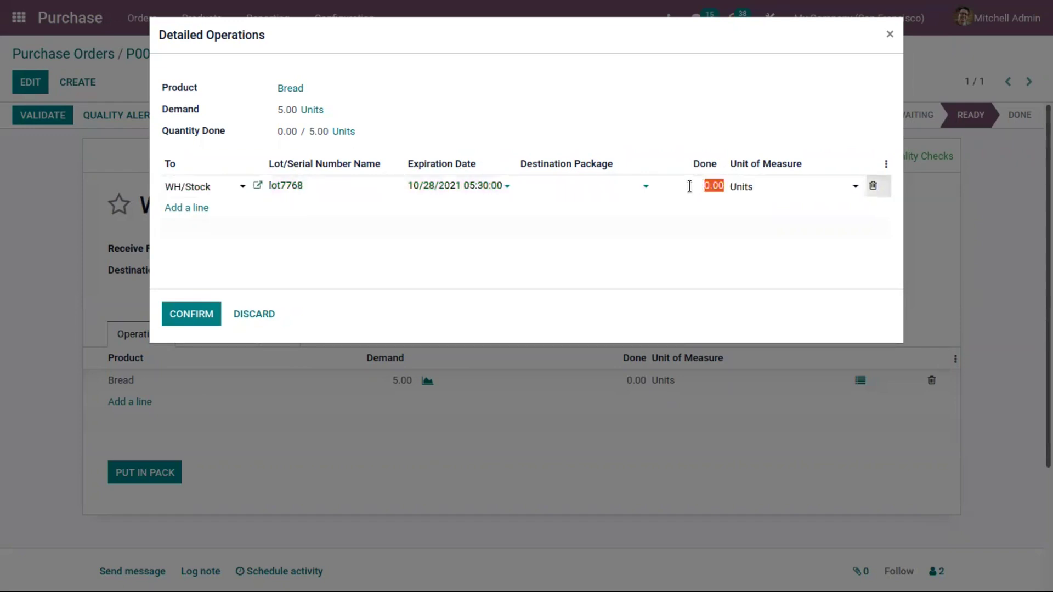
type("5")
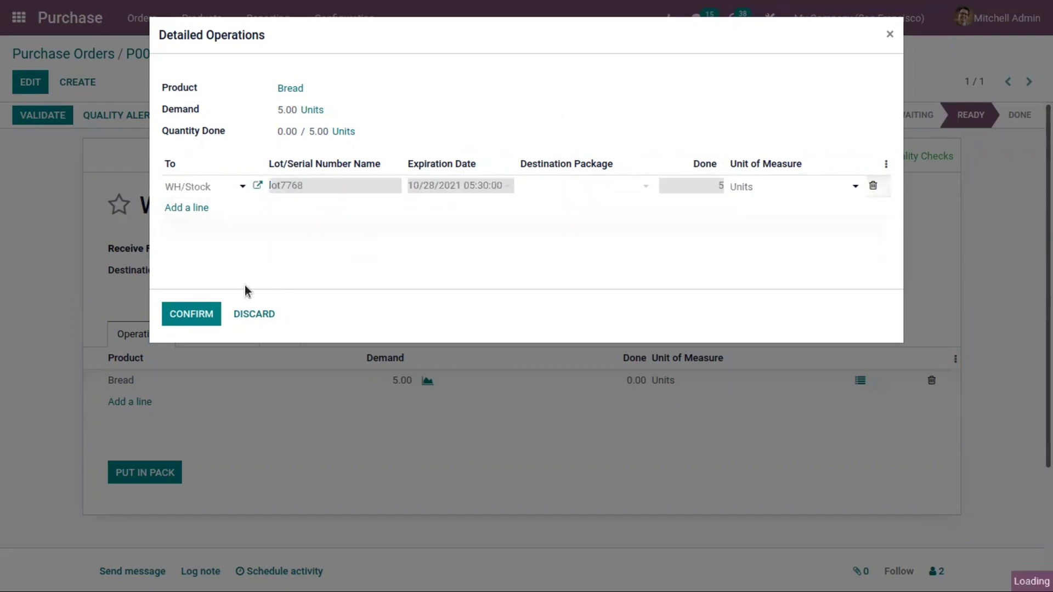
left_click(204, 316)
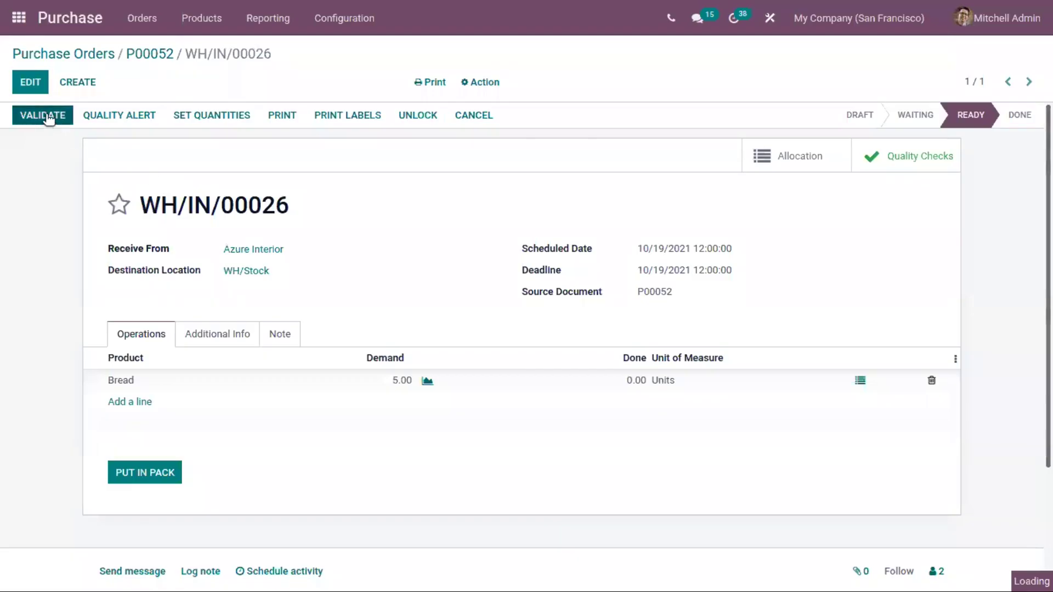
- Validate the Bread receipt and open its traceability report
left_click(50, 114)
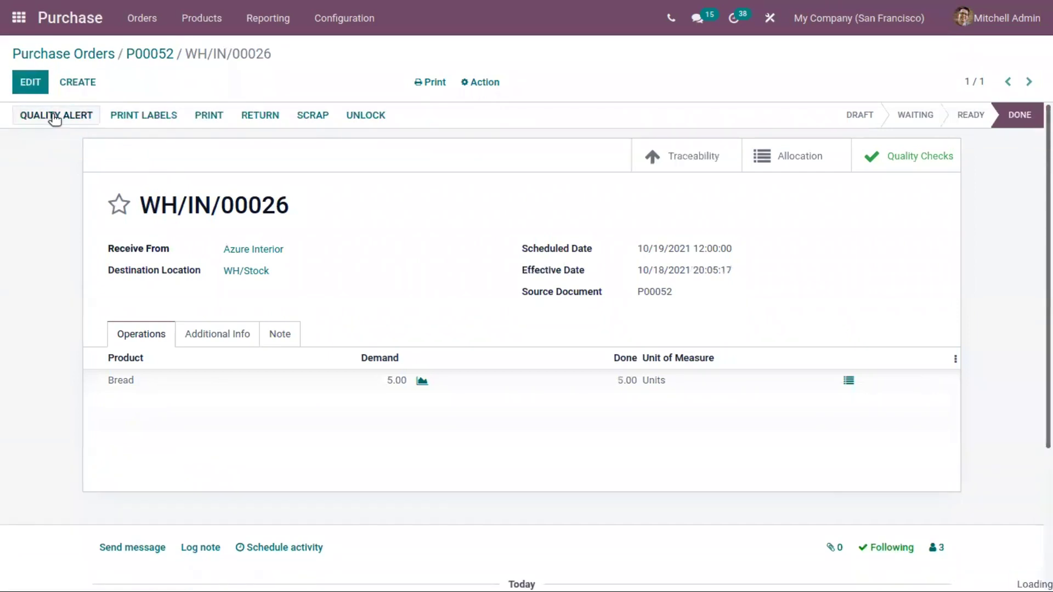
left_click(690, 157)
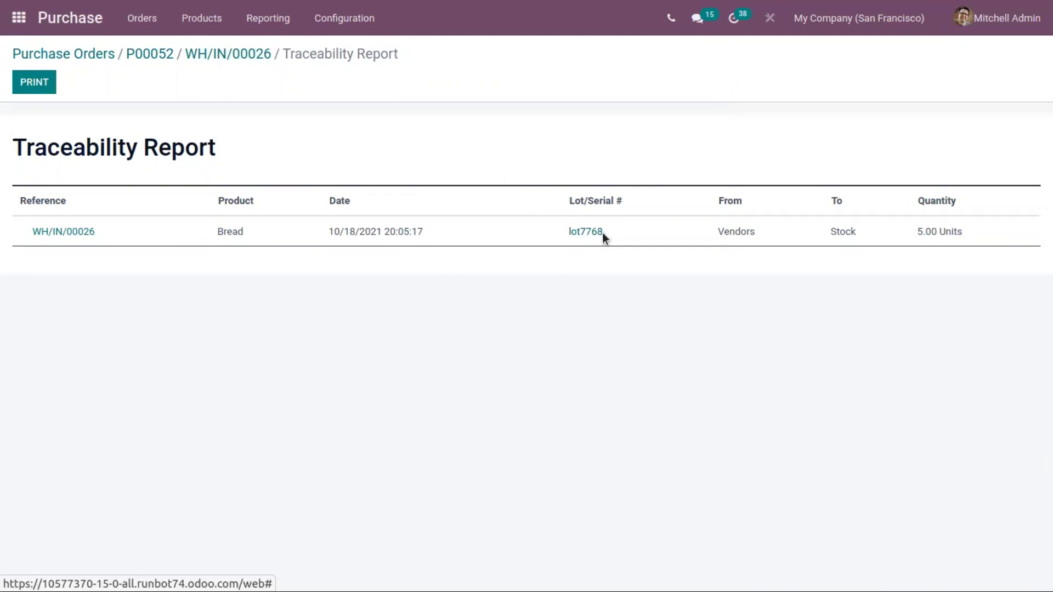
- Switch to the Inventory app and open the Bread lot lot7768 from the Lots/Serial Numbers list
left_click(19, 18)
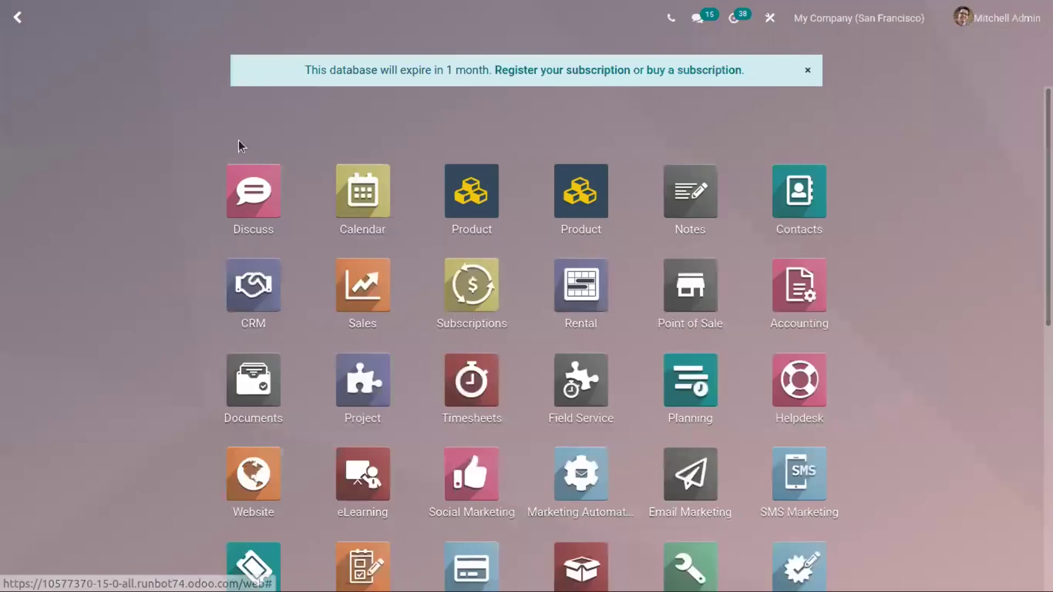
left_click(583, 559)
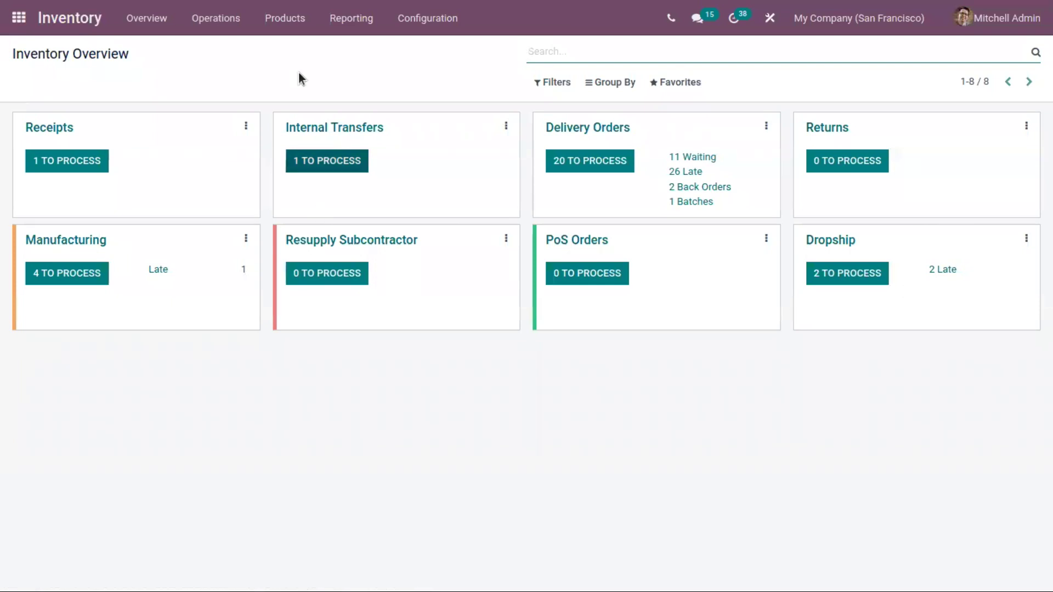
left_click(287, 22)
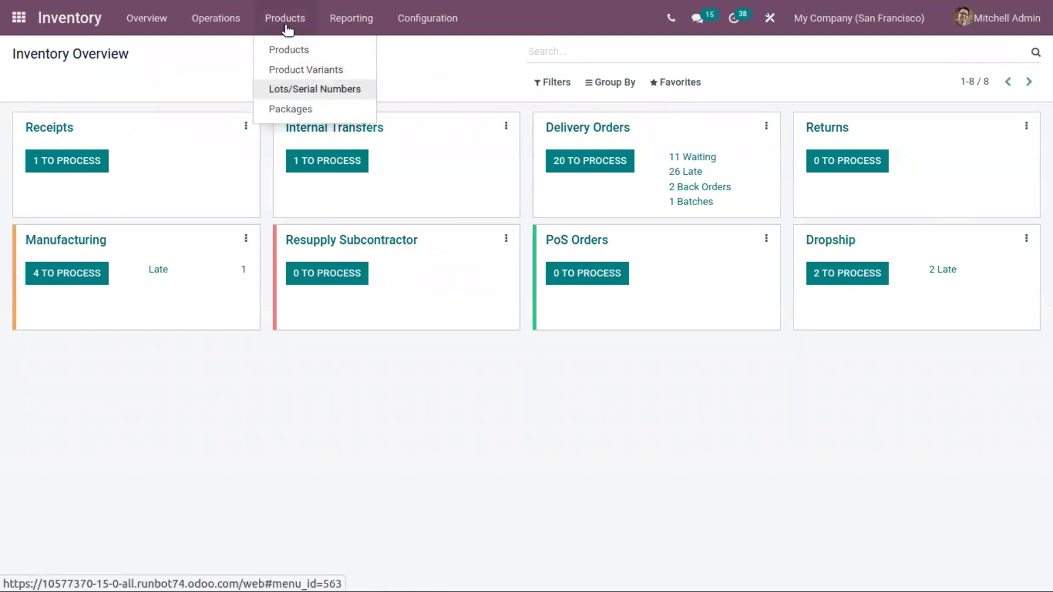
left_click(332, 95)
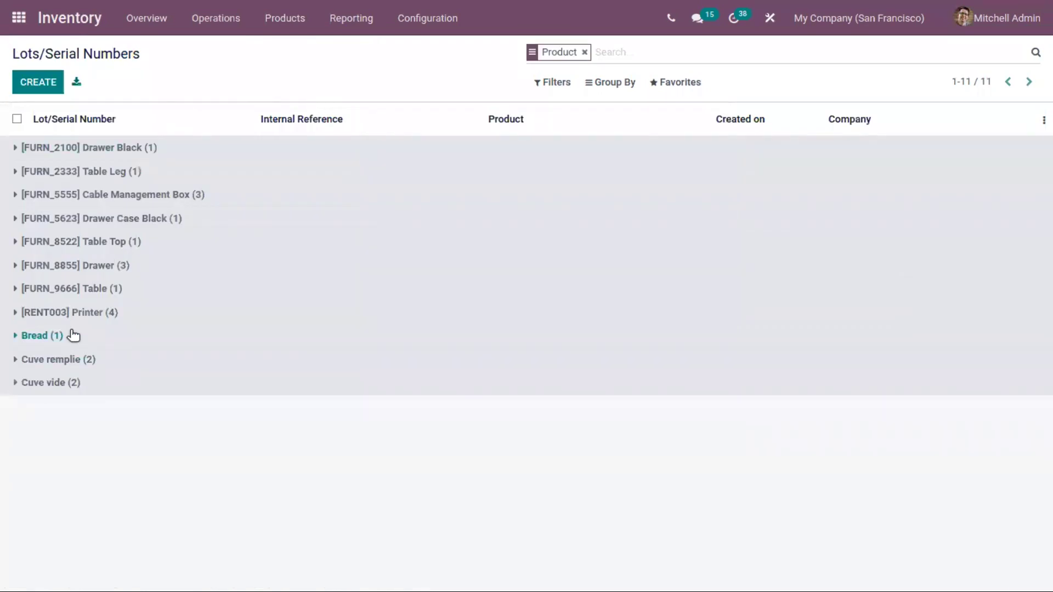
left_click(73, 336)
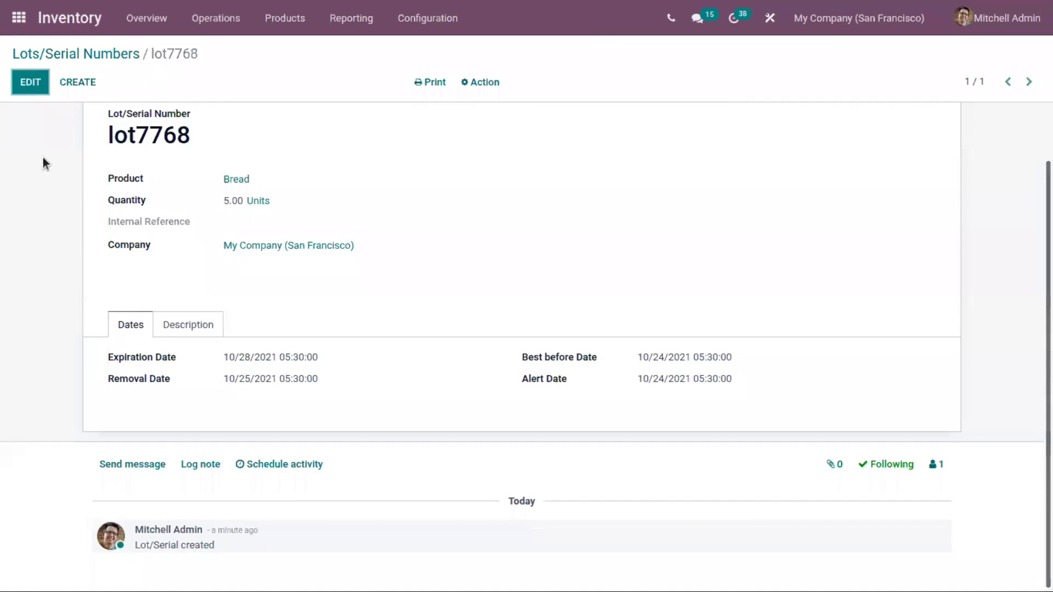
- Edit lot7768 and set its Expiration Date to 10/21/2021
left_click(30, 84)
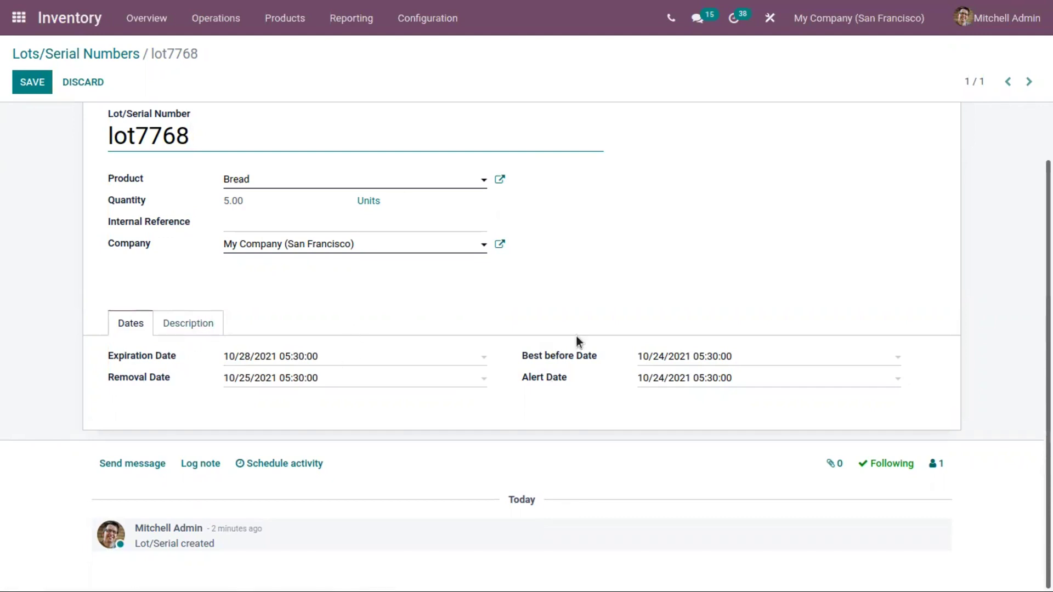
left_click(678, 359)
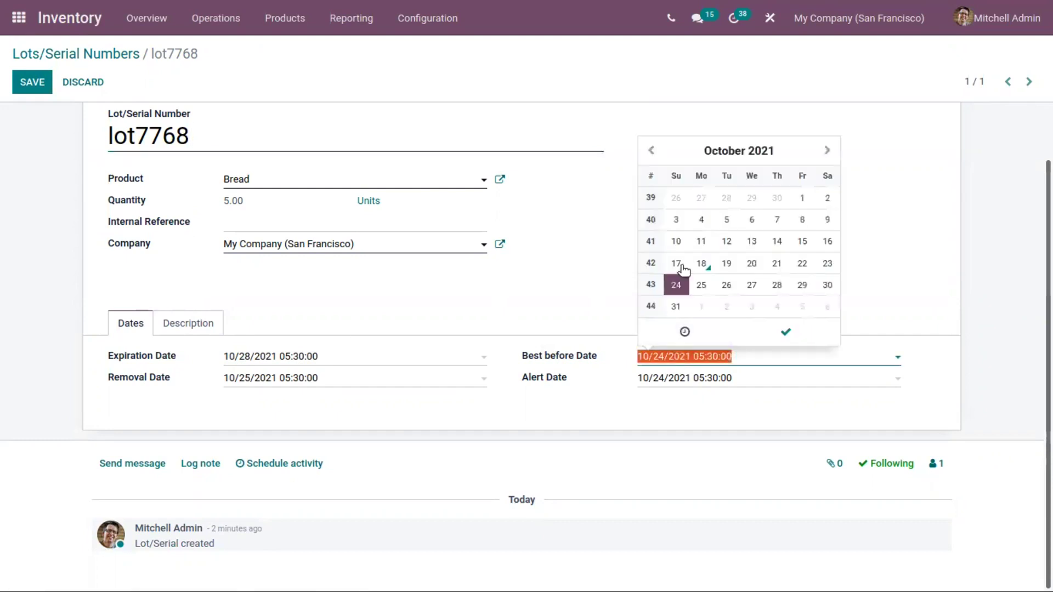
left_click(364, 359)
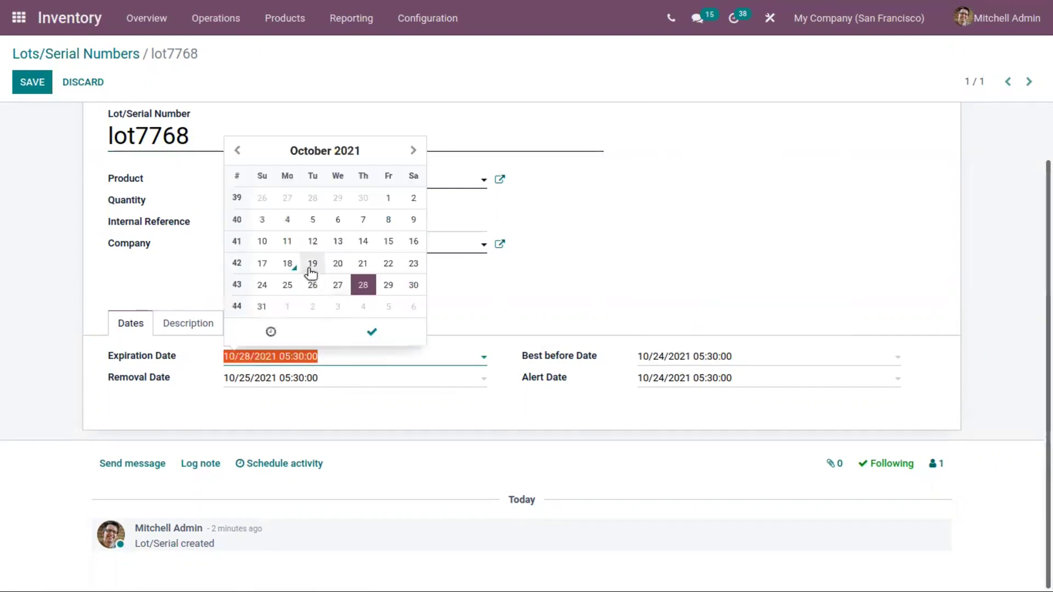
left_click(361, 262)
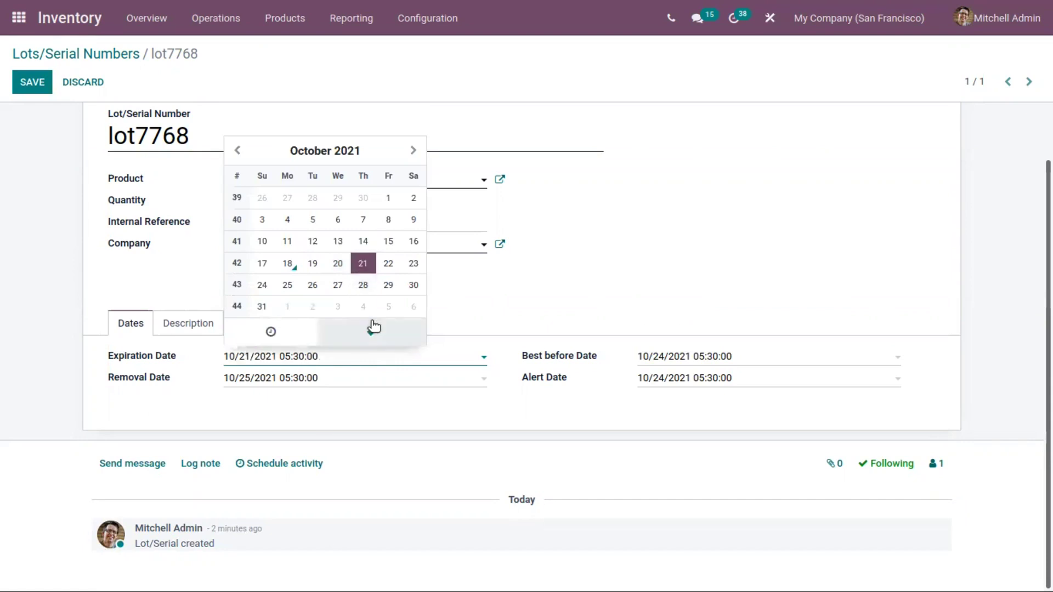
left_click(372, 331)
- Set both the Best before Date and the Alert Date of lot7768 to 10/18/2021
left_click(730, 359)
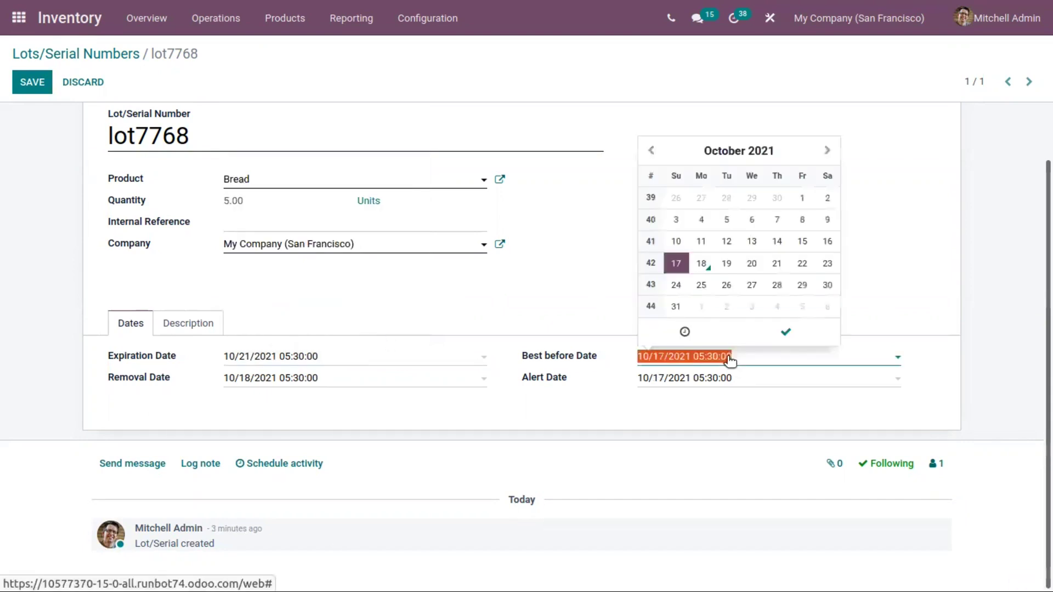
left_click(701, 264)
left_click(785, 332)
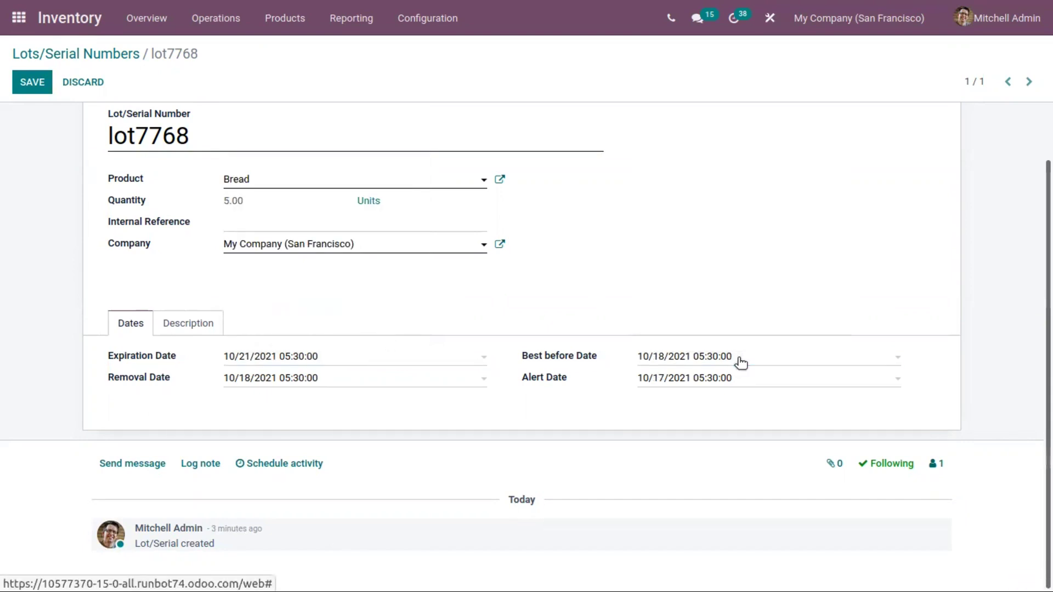
left_click(713, 378)
left_click(702, 284)
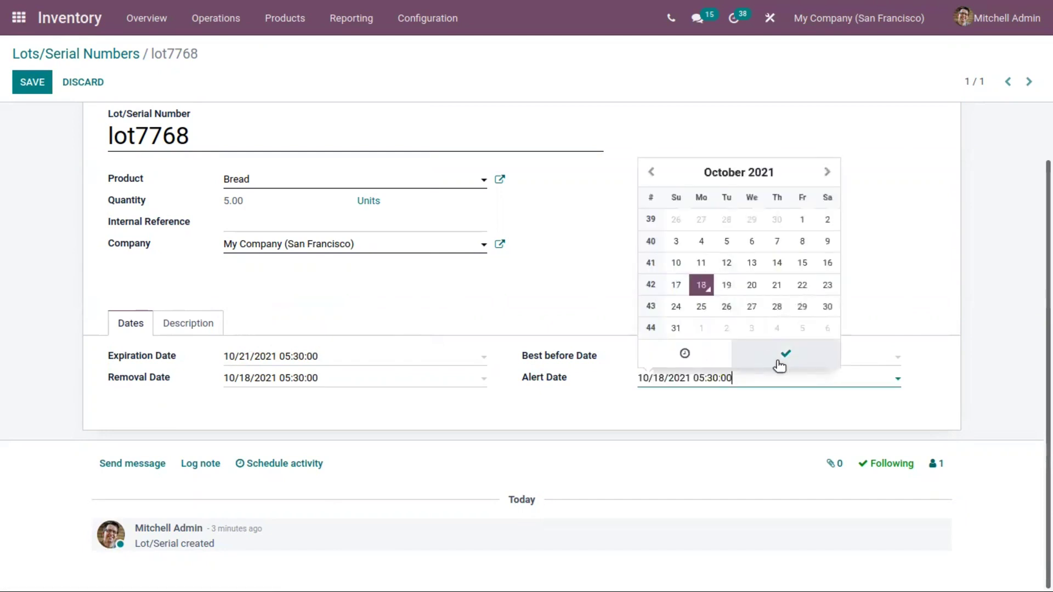
left_click(783, 356)
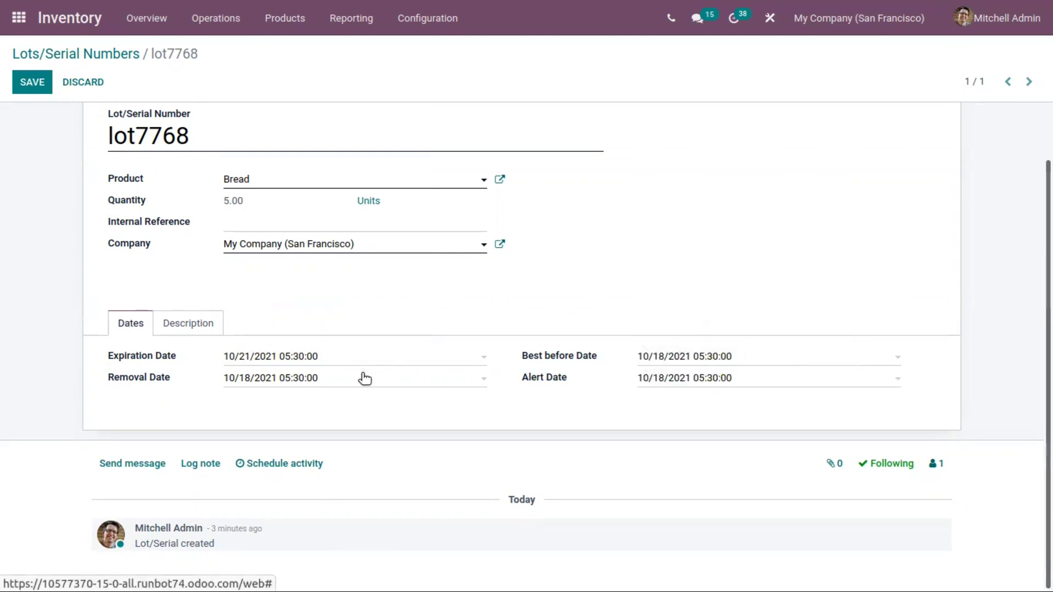
- Set the Removal Date of lot7768 to 10/20/2021 and save the lot
left_click(365, 376)
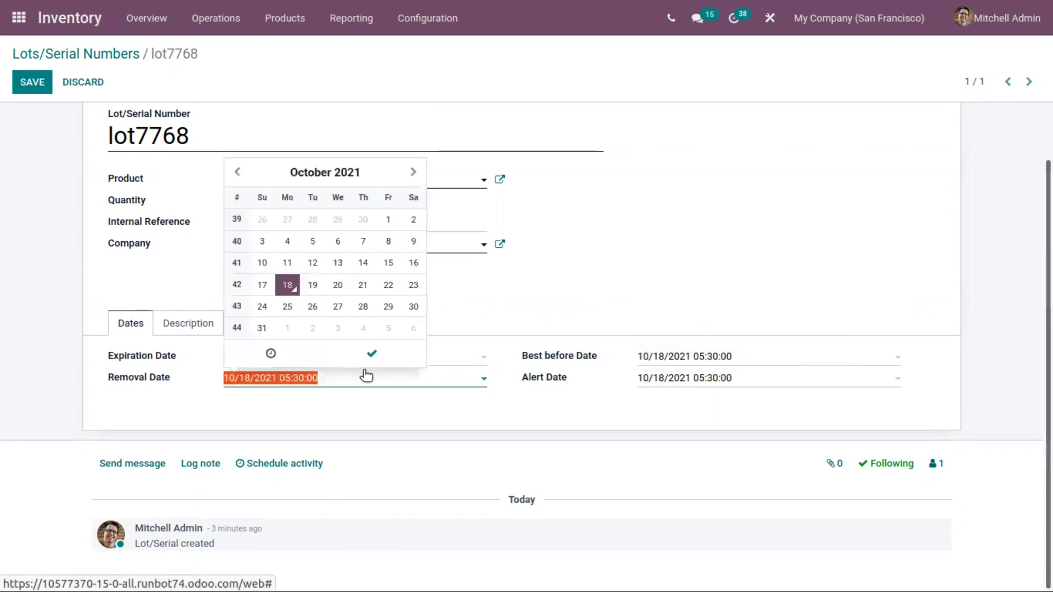
left_click(339, 286)
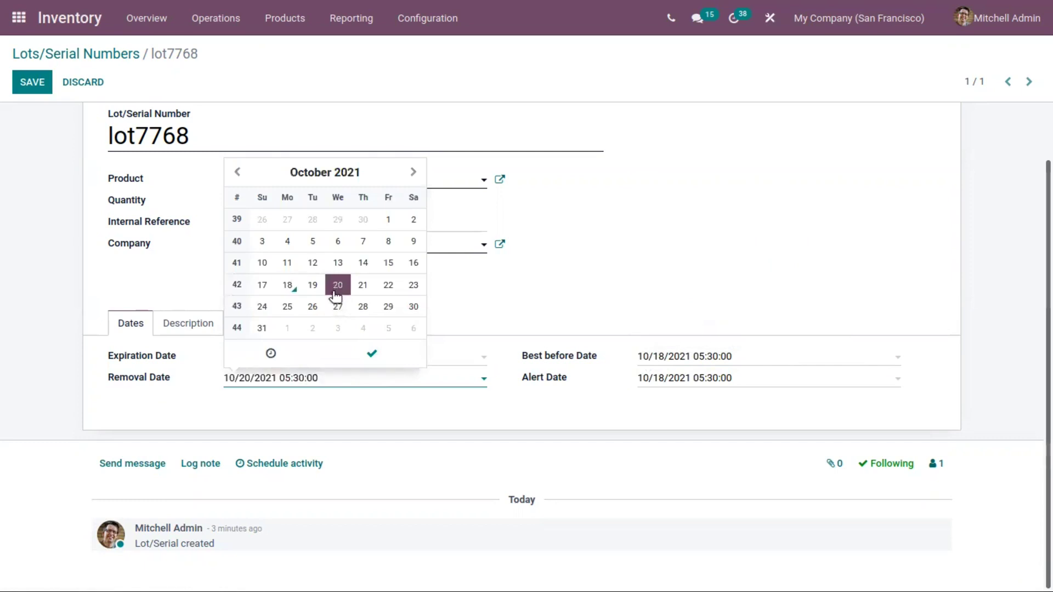
left_click(373, 353)
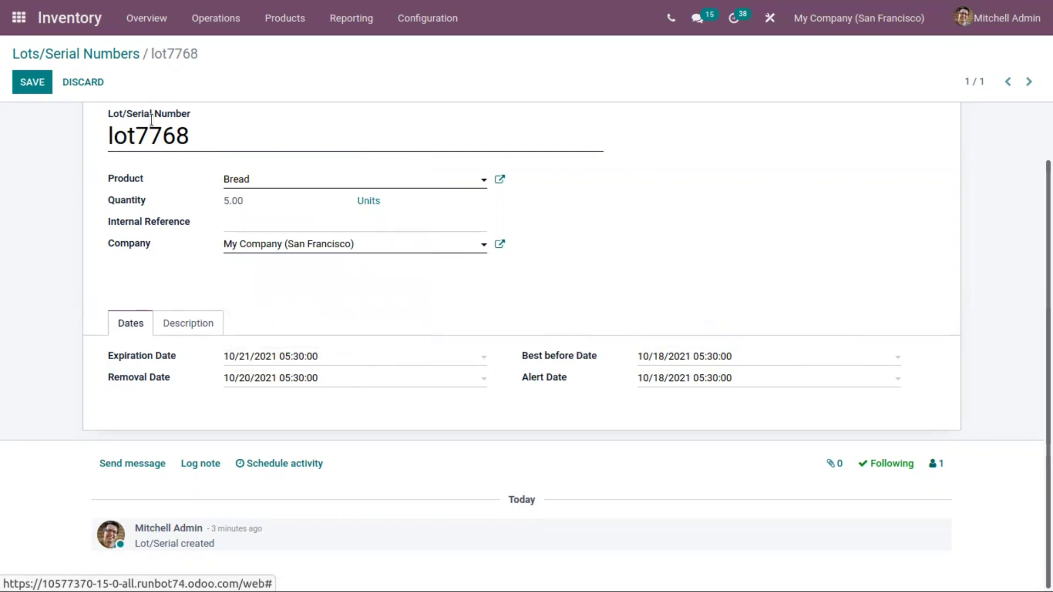
left_click(34, 85)
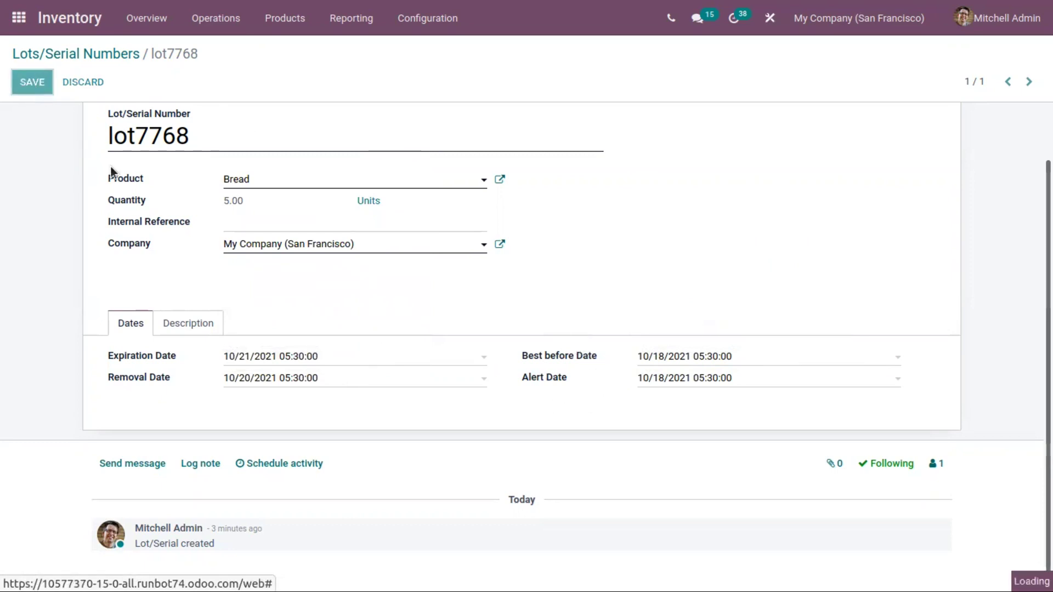
- Edit lot7768 again, set its Expiration Date to 10/18/2021, and save it
left_click(311, 416)
left_click(310, 416)
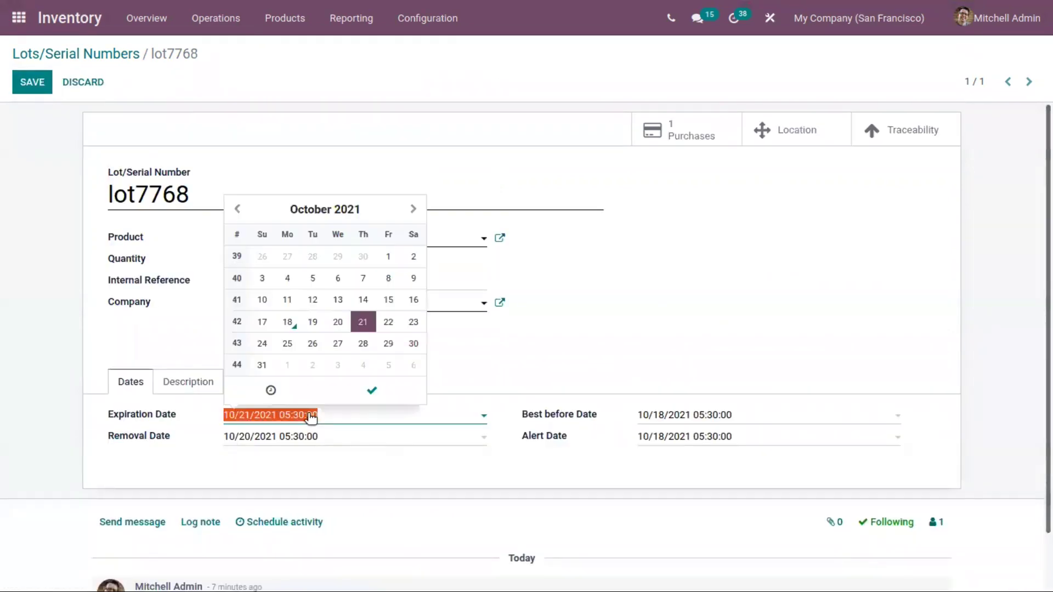
left_click(287, 323)
left_click(372, 390)
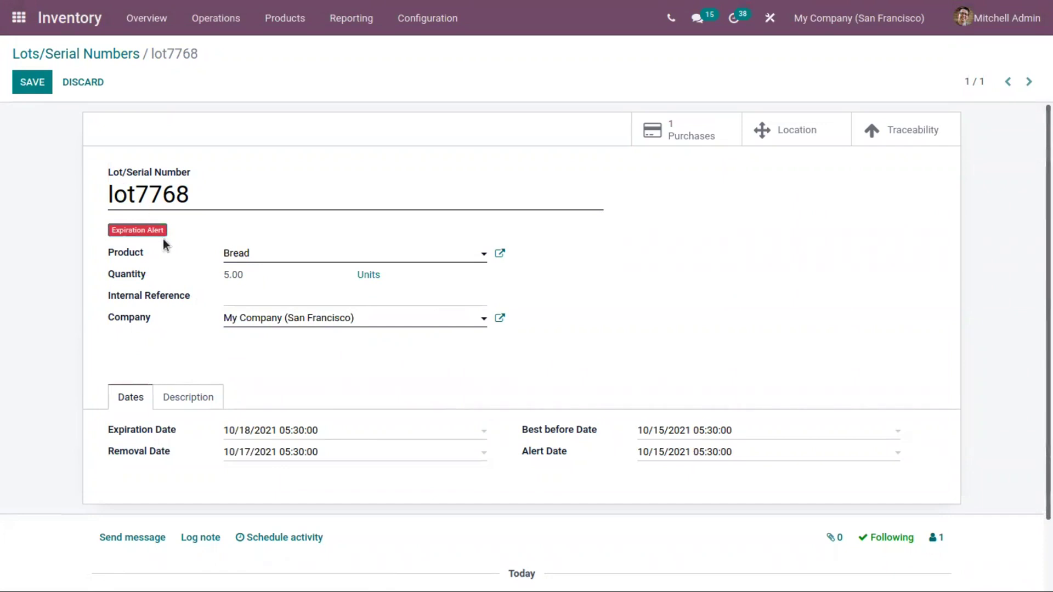
left_click(34, 88)
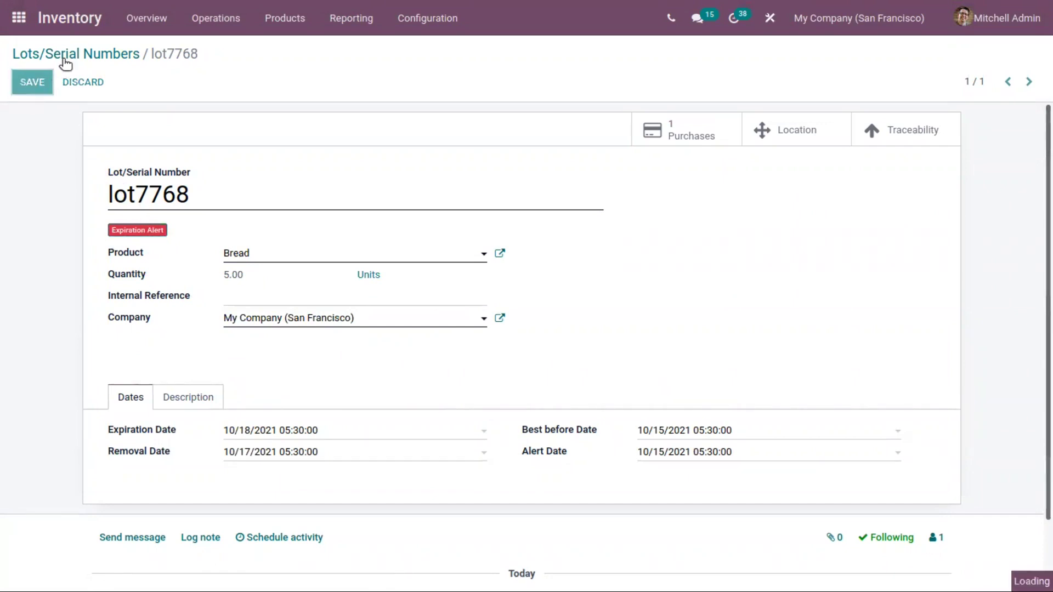
- Return to the Lots/Serial Numbers list and filter it by Expiration Alerts
left_click(115, 58)
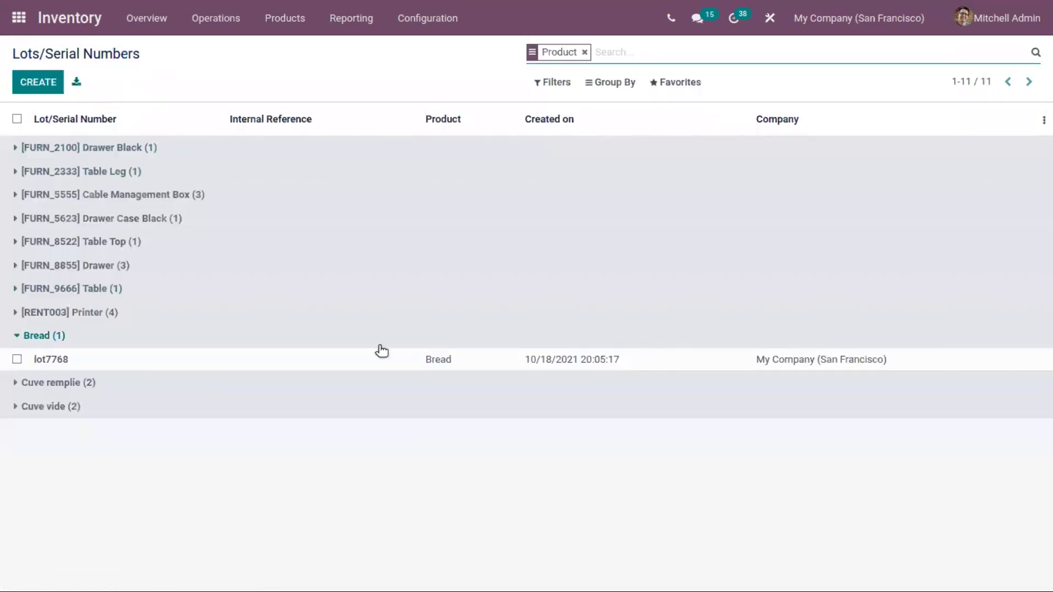
left_click(538, 89)
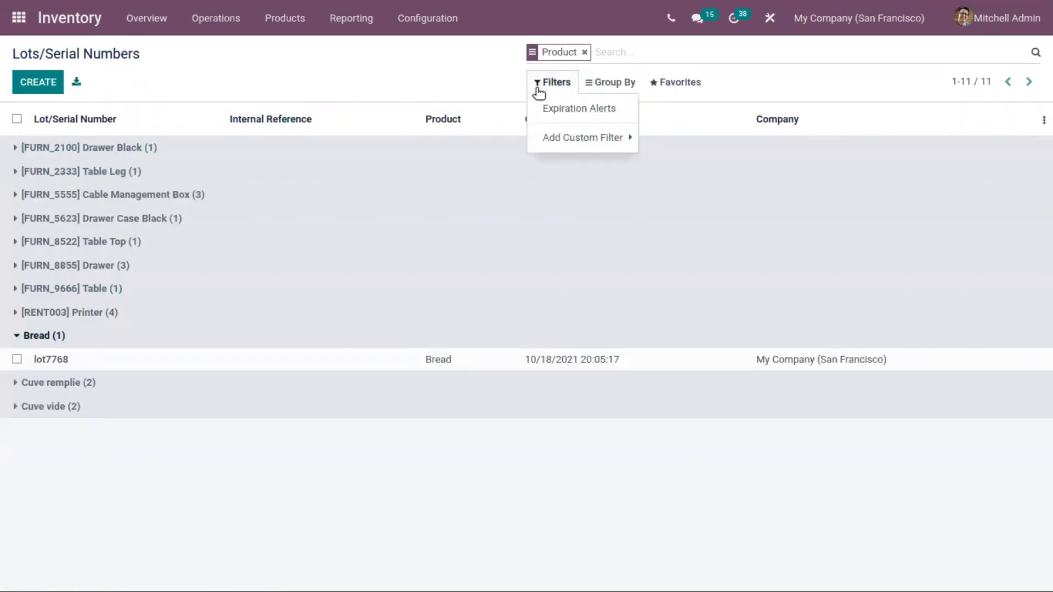
left_click(554, 113)
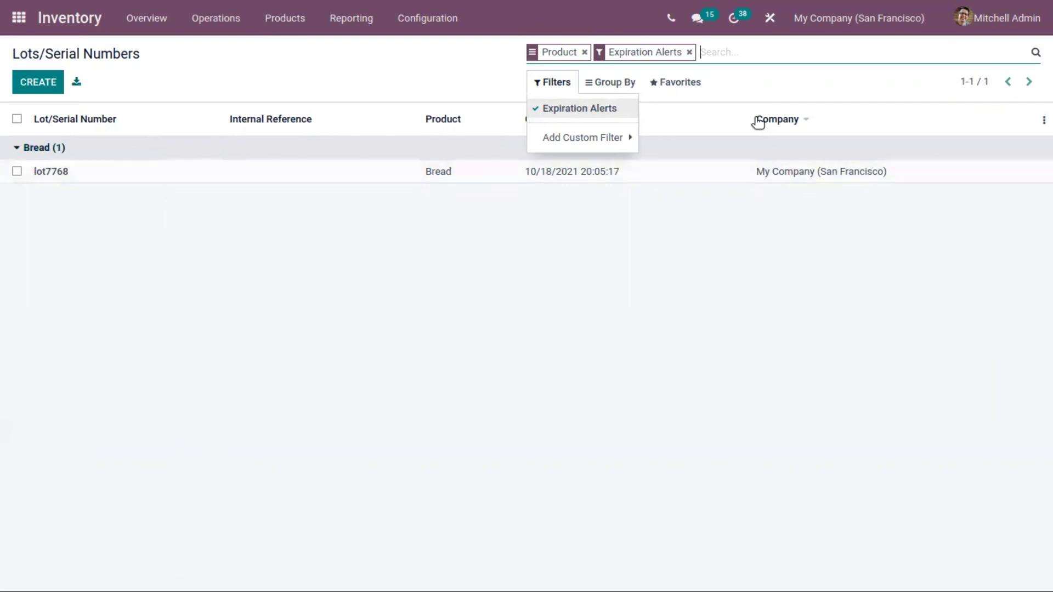
left_click(259, 83)
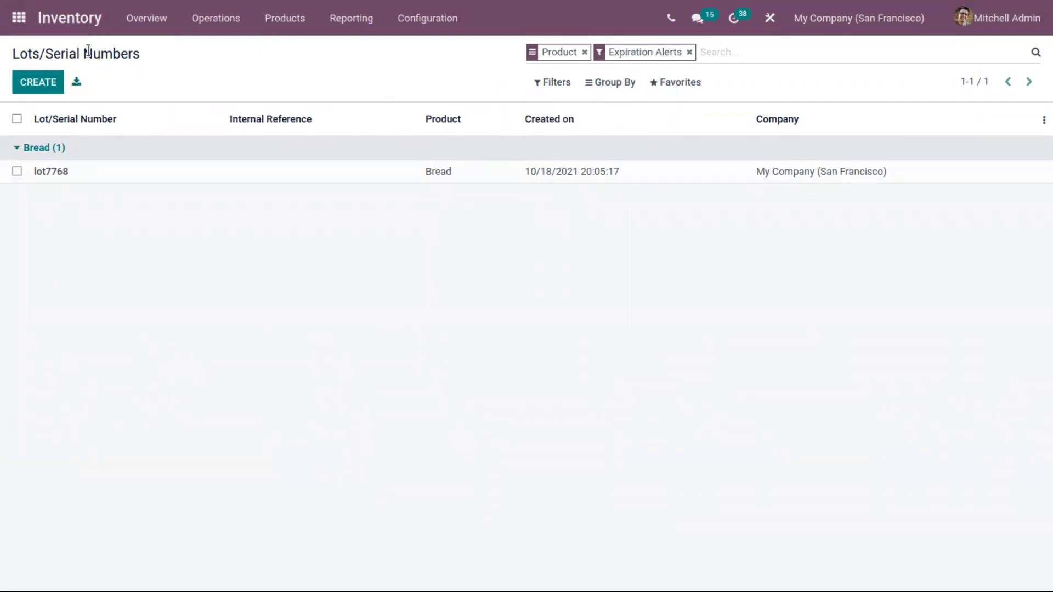
- Switch to the Sales app and open the Sales Orders list
left_click(18, 18)
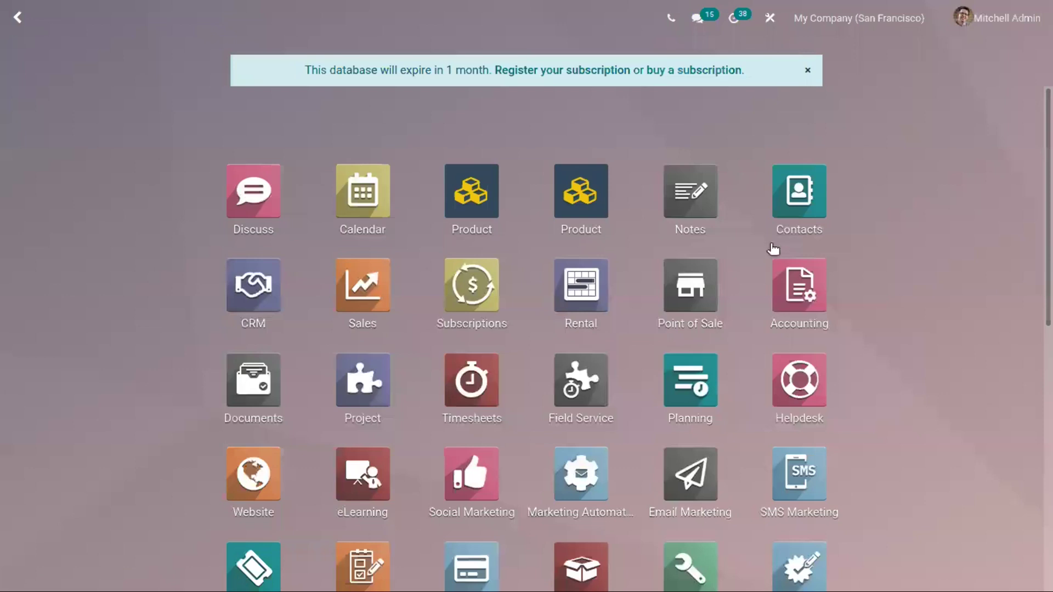
scroll(541, 322, "down", 3)
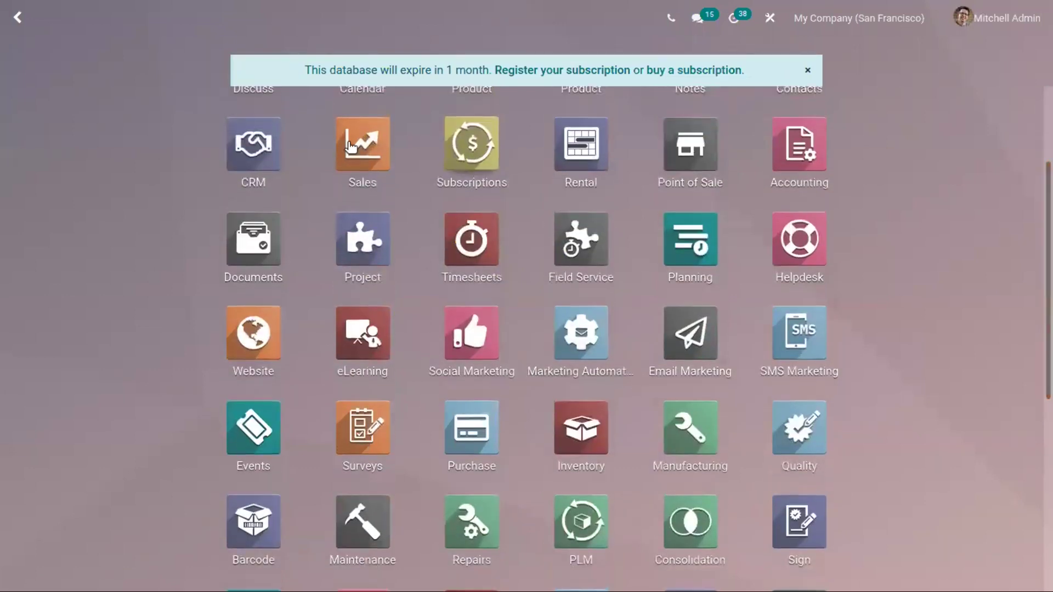
left_click(350, 142)
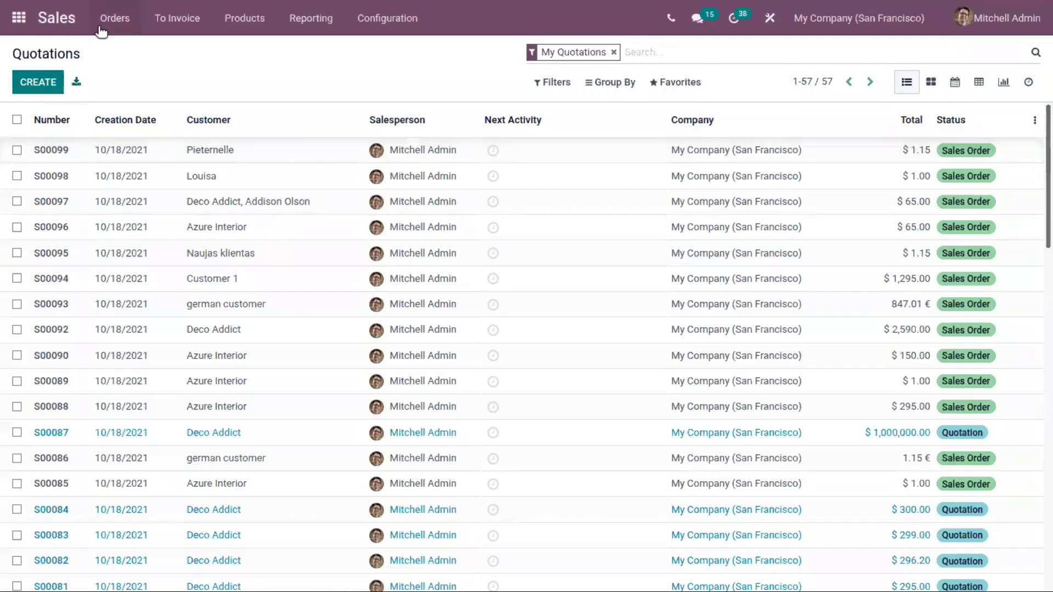
left_click(114, 18)
left_click(132, 71)
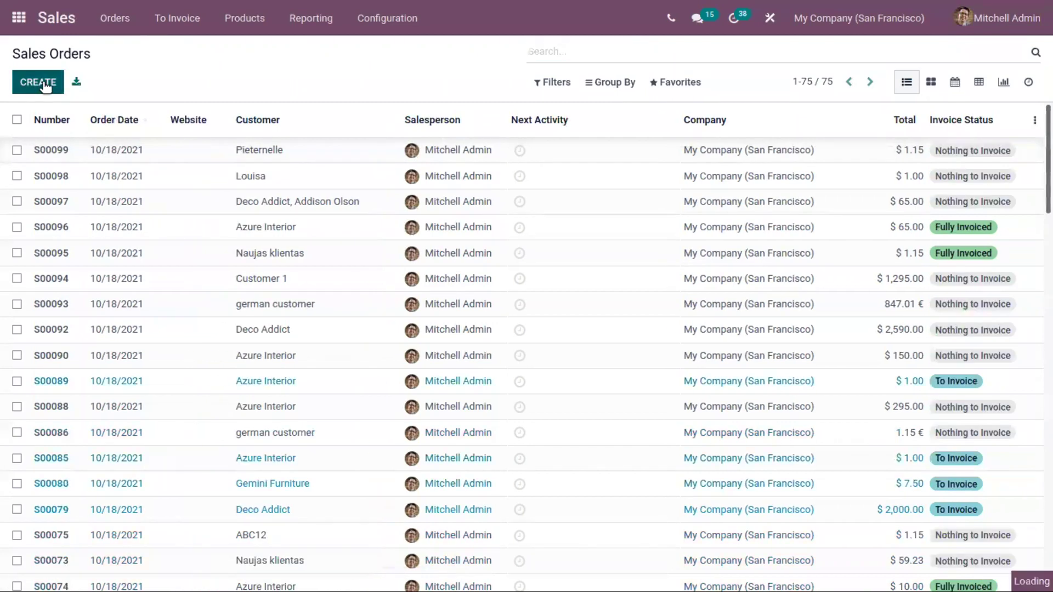
- Create a sales order for customer ABC12 with an order line for Bread, and confirm it
left_click(291, 248)
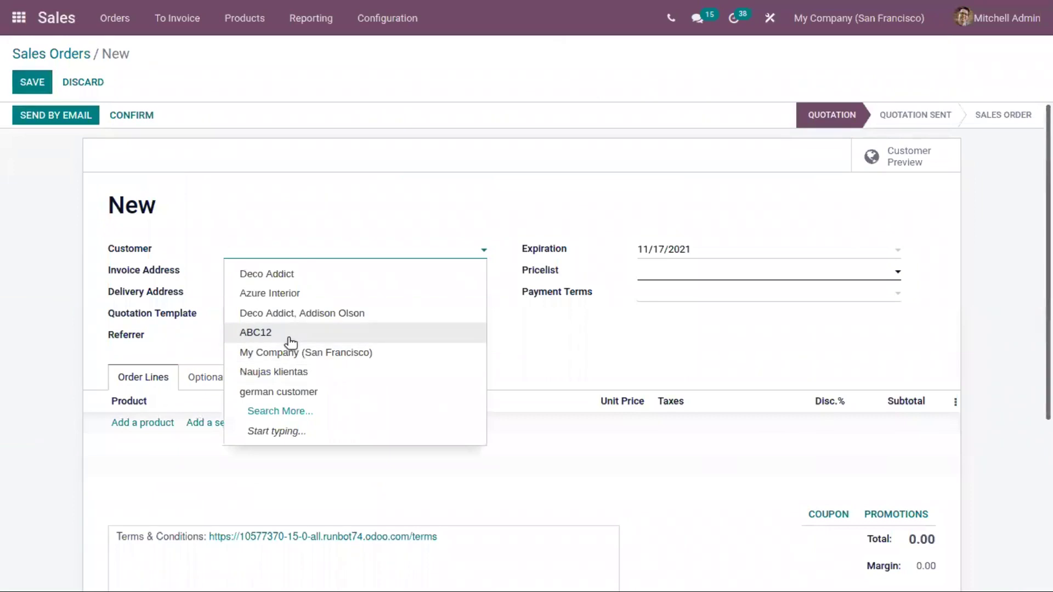
left_click(143, 422)
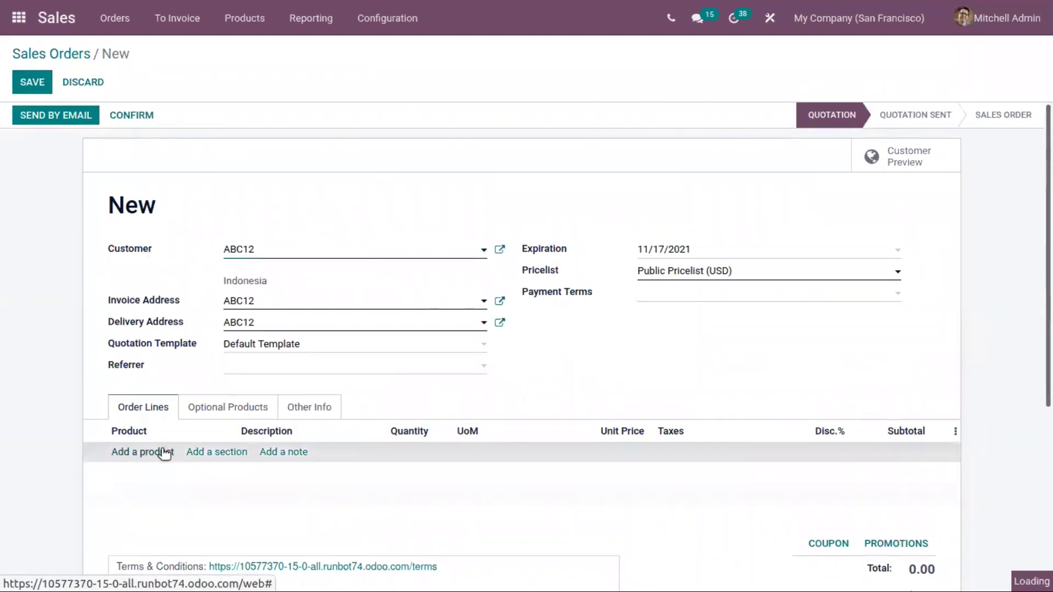
left_click(158, 459)
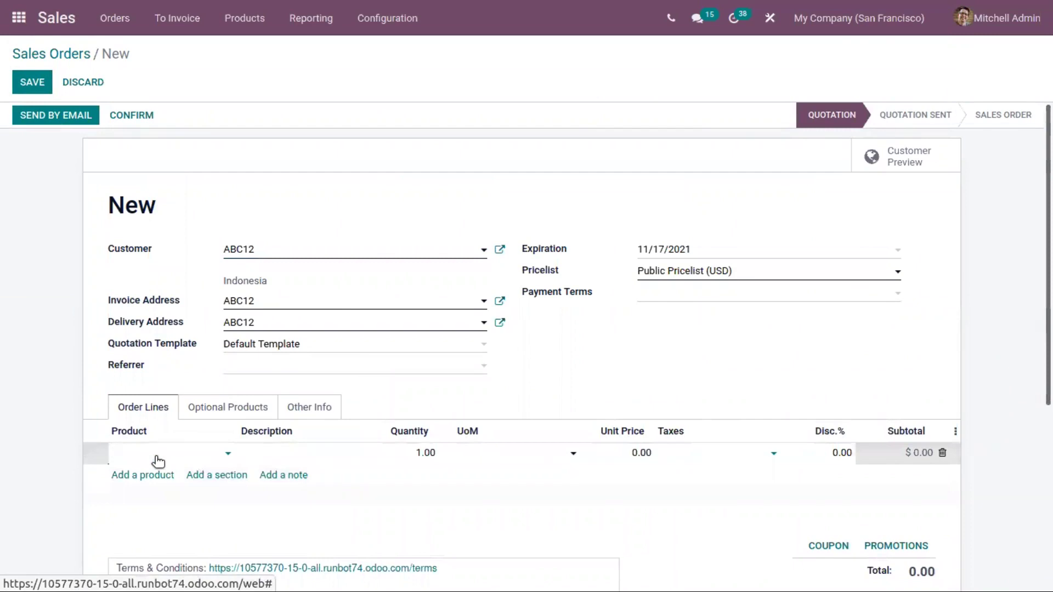
type("brea")
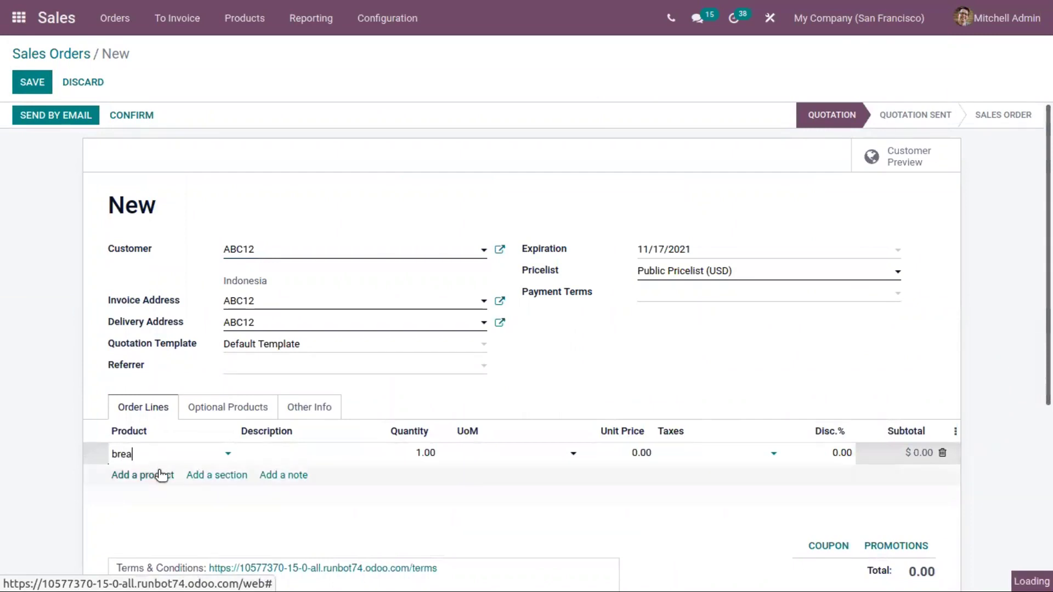
type("d")
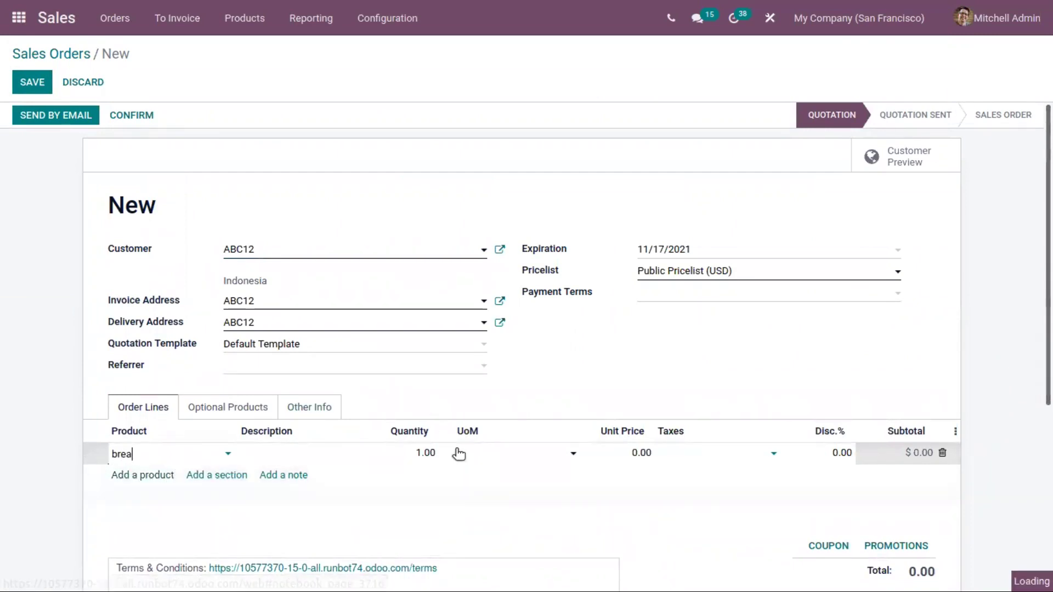
key("Return")
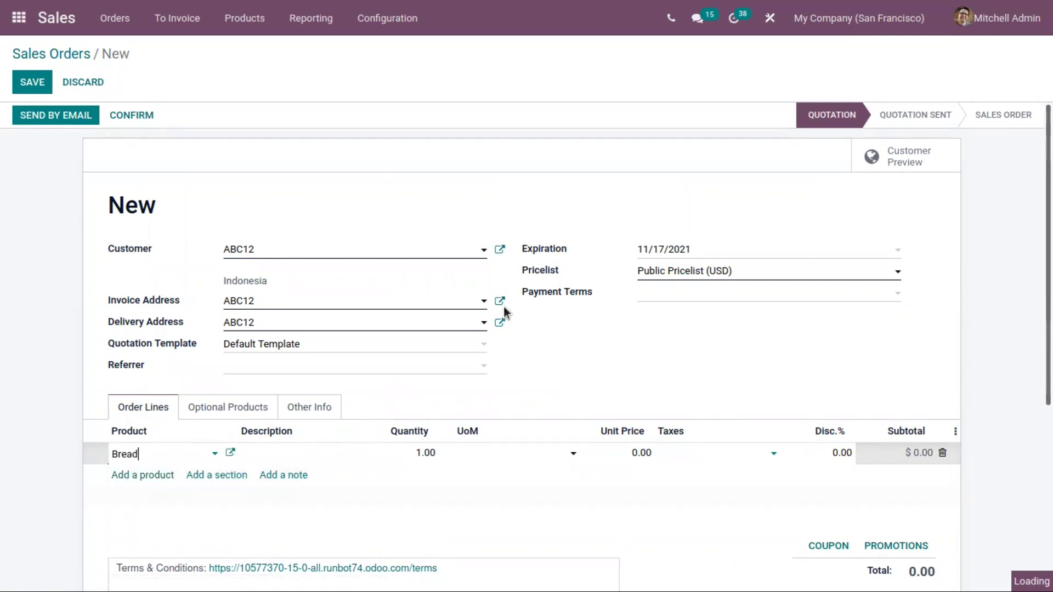
left_click(130, 117)
left_click(131, 116)
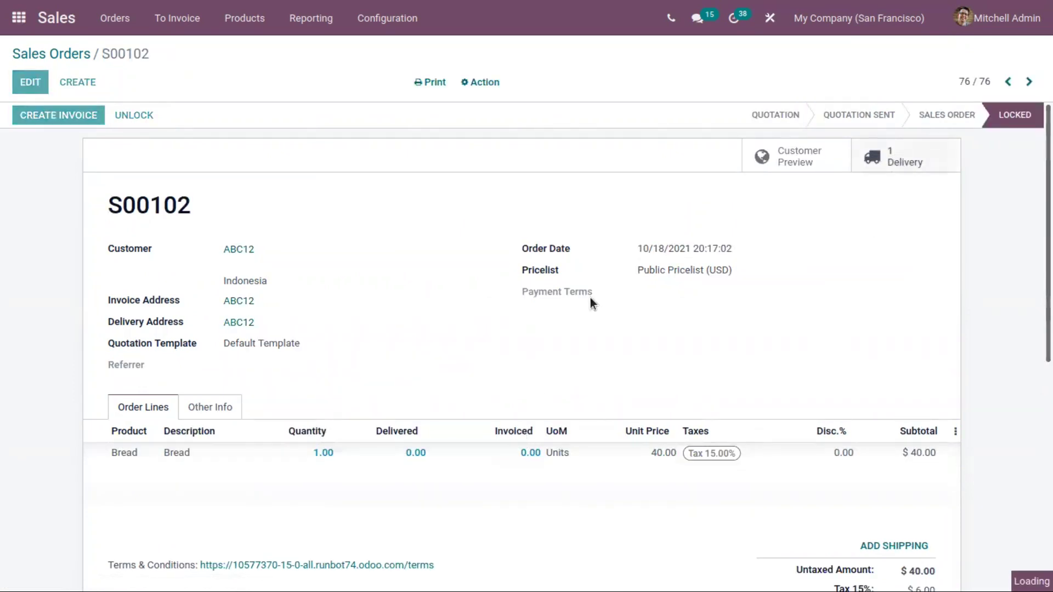
- Validate the sales order's Bread delivery as an immediate transfer, choosing to proceed except for the expired lot
left_click(43, 117)
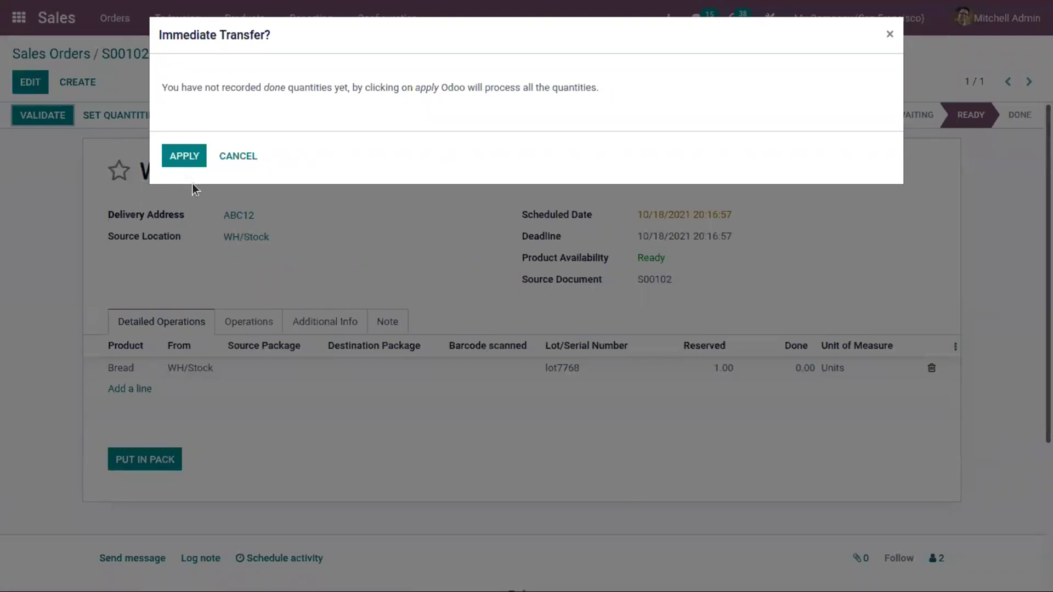
left_click(195, 156)
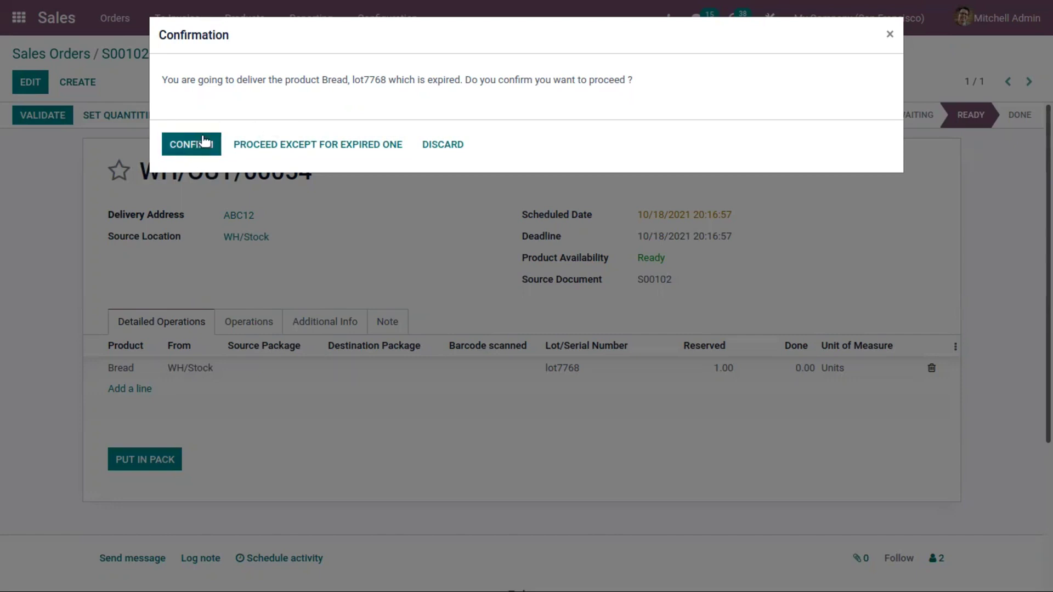
left_click(271, 145)
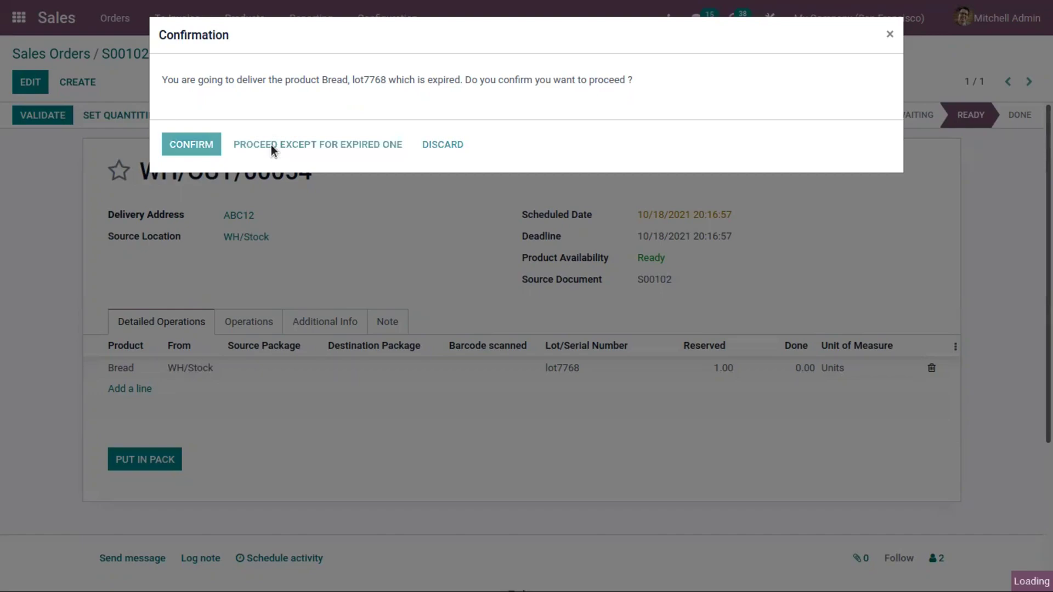